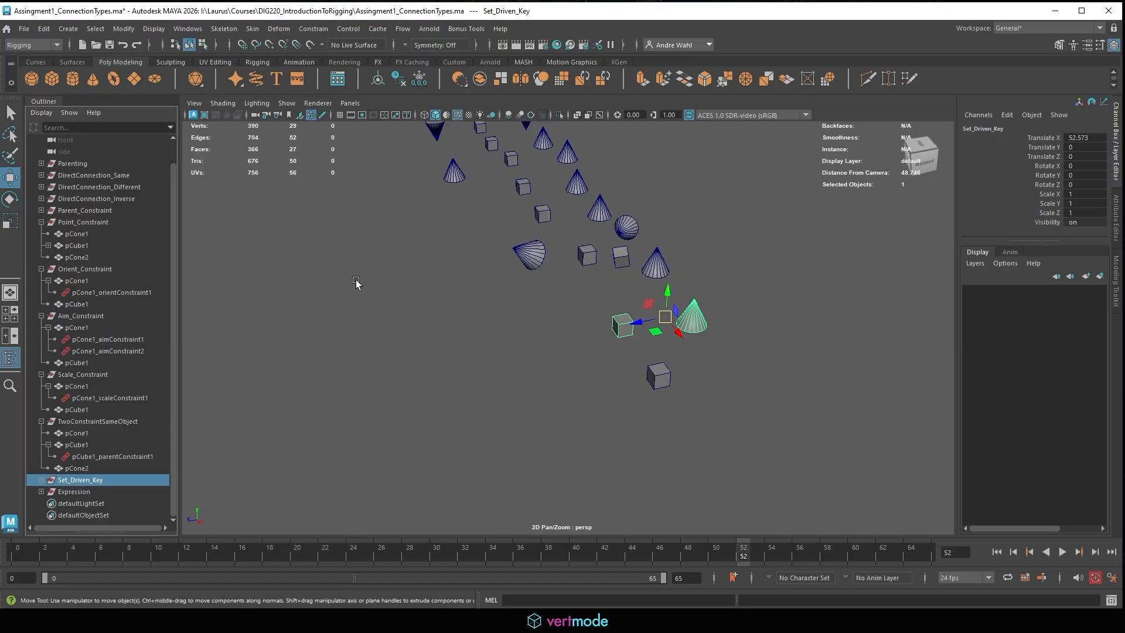
{"action": "left_click", "coordinate": [579, 306]}
{"action": "left_click_drag", "start_coordinate": [579, 307], "coordinate": [524, 305], "text": "alt"}
{"action": "left_click", "coordinate": [587, 340]}
{"action": "left_click", "coordinate": [516, 304]}
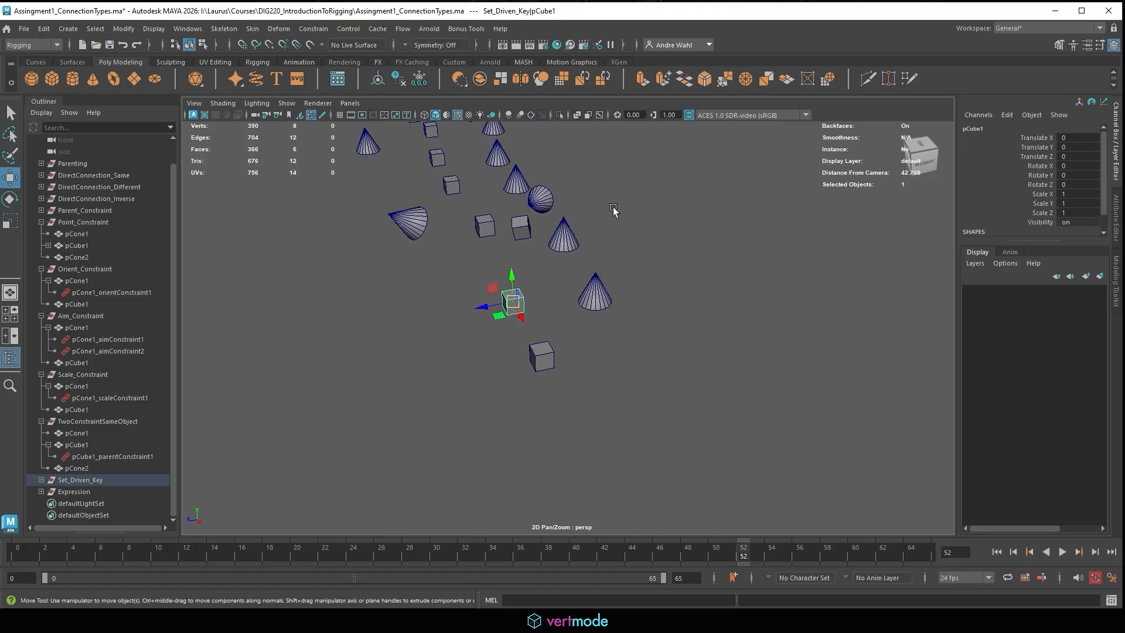
{"action": "left_click", "coordinate": [68, 28]}
{"action": "mouse_move", "coordinate": [132, 83]}
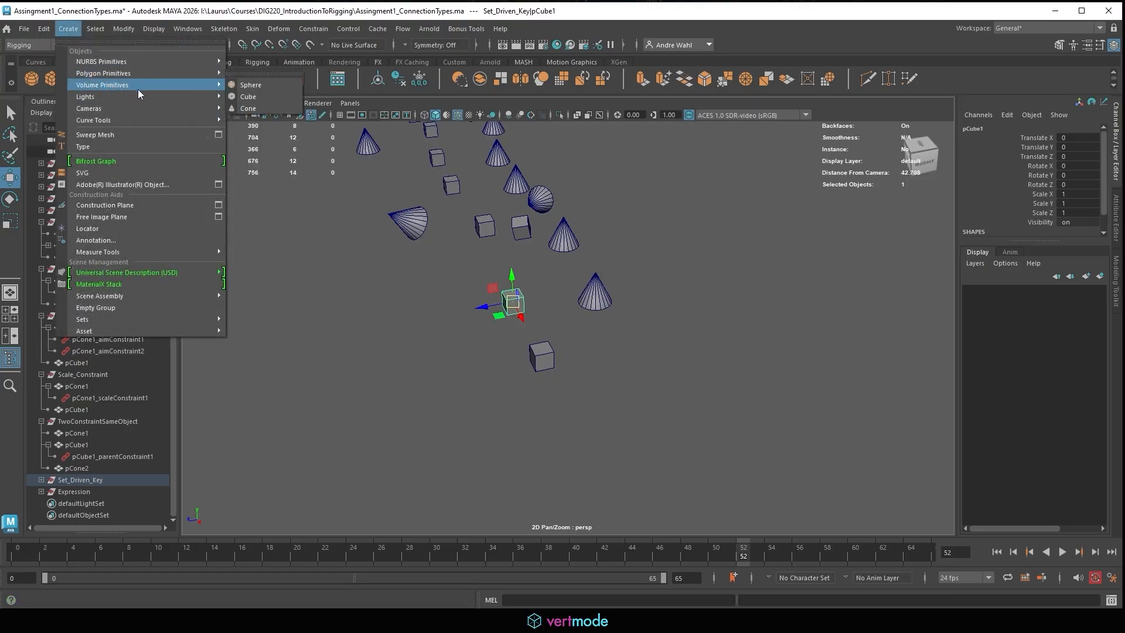
{"action": "left_click", "coordinate": [272, 120]}
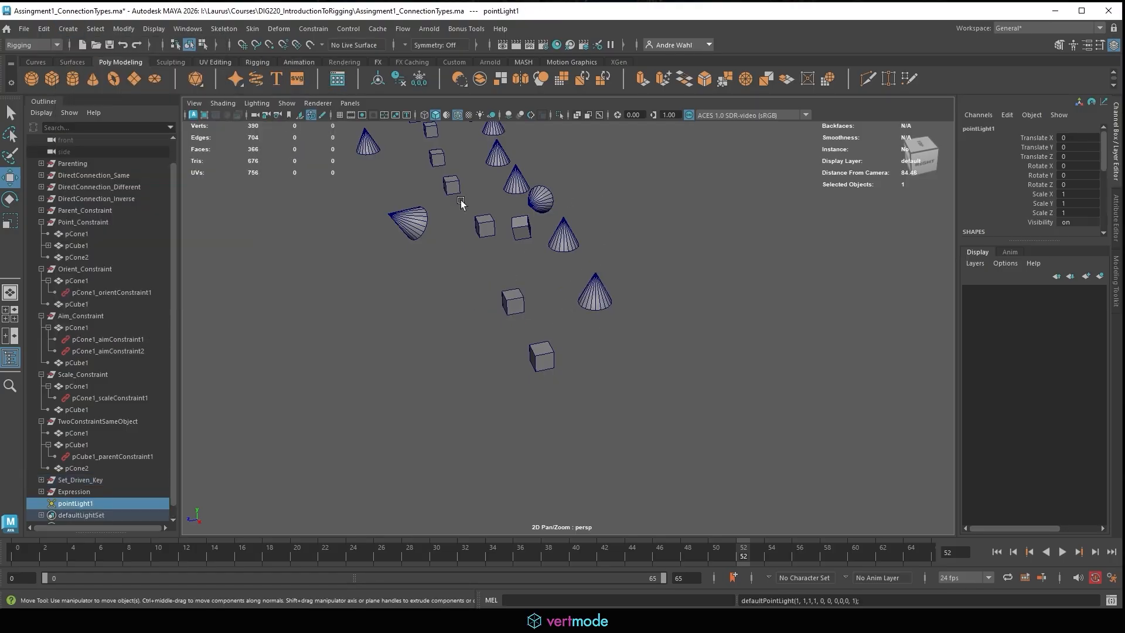
{"action": "scroll", "coordinate": [578, 283], "scroll_direction": "down", "scroll_amount": 5}
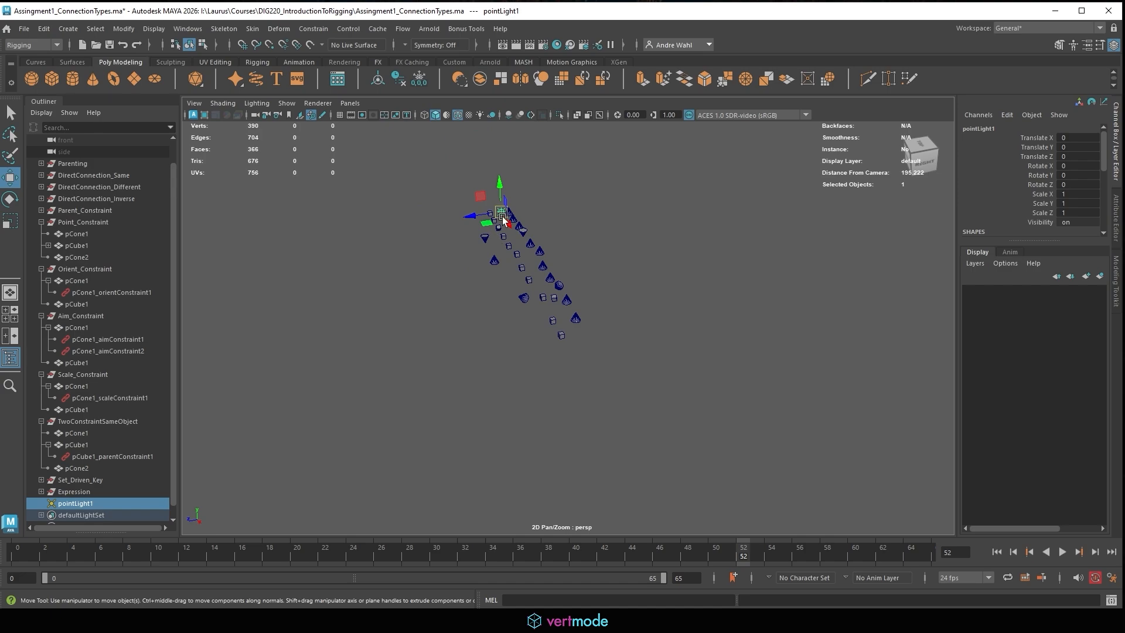
{"action": "key", "text": "Delete"}
Step: Create a directional light and move it beside the last cubes and cone, to about X 54.2 and Z 9.2
{"action": "left_click", "coordinate": [73, 31]}
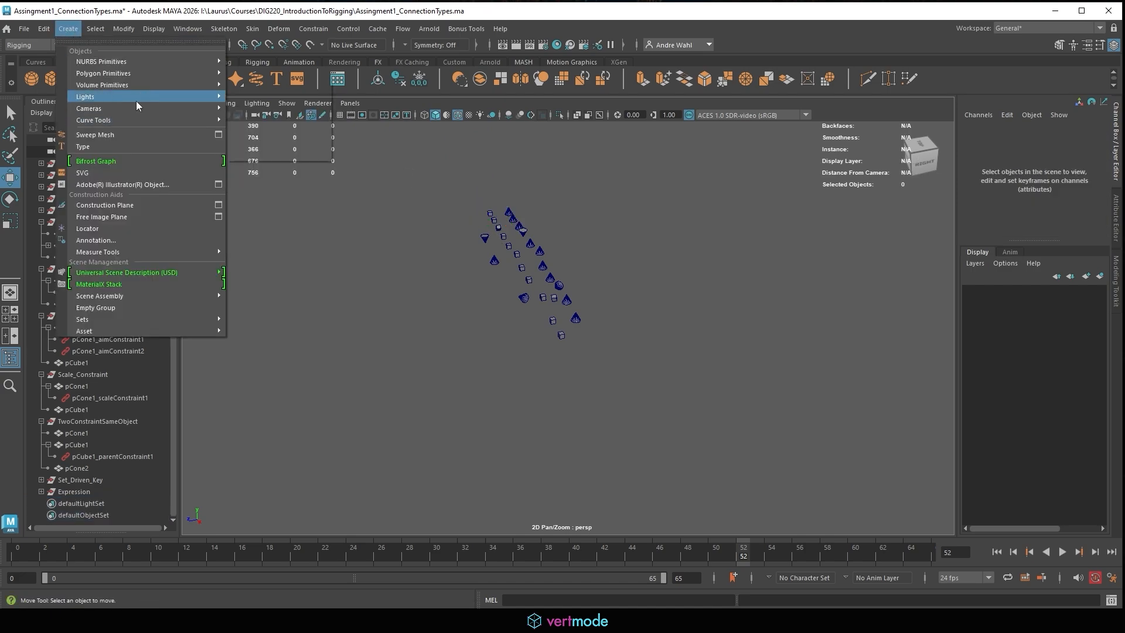
{"action": "mouse_move", "coordinate": [136, 97]}
{"action": "left_click", "coordinate": [274, 109]}
{"action": "left_click_drag", "start_coordinate": [481, 193], "coordinate": [555, 229], "text": "alt"}
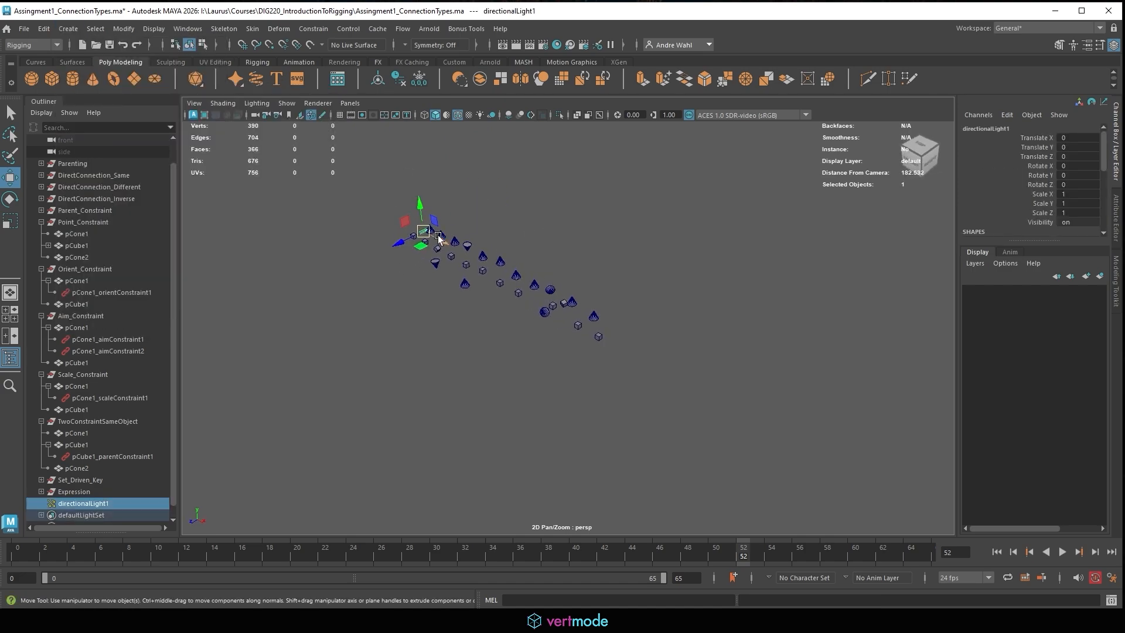
{"action": "left_click_drag", "start_coordinate": [399, 265], "coordinate": [560, 360]}
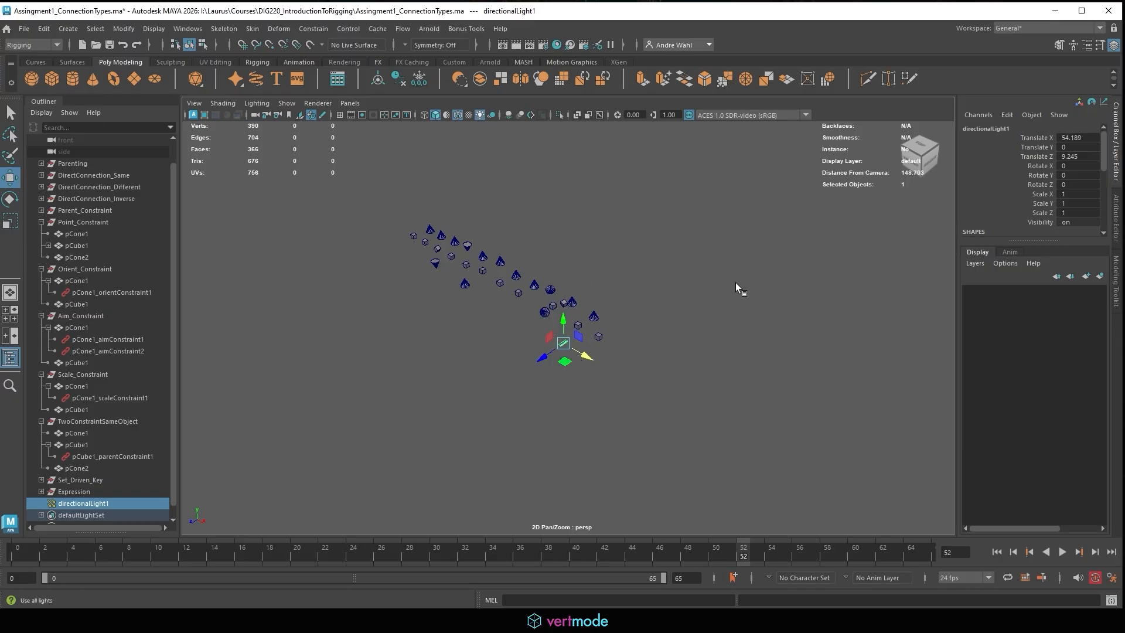
Step: Rotate the directional light about X to about -84.5 degrees and deselect it
{"action": "right_click_drag", "start_coordinate": [736, 282], "coordinate": [880, 338], "text": "alt"}
{"action": "key", "text": "e"}
{"action": "left_click_drag", "start_coordinate": [530, 401], "coordinate": [560, 381]}
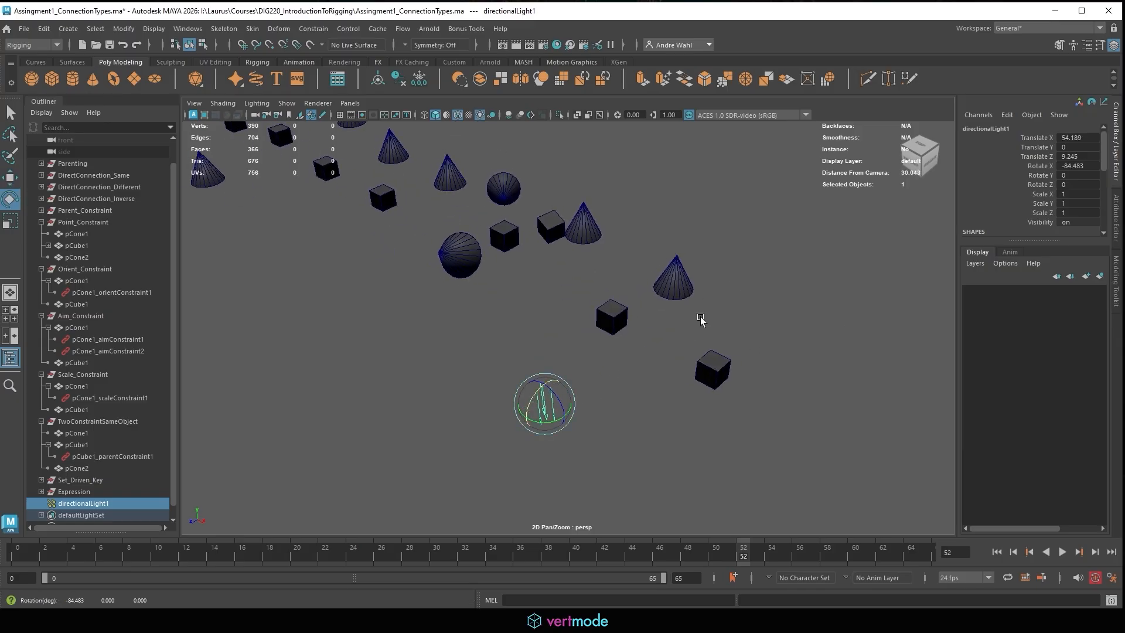
{"action": "left_click", "coordinate": [557, 340]}
{"action": "left_click_drag", "start_coordinate": [557, 340], "coordinate": [590, 284], "text": "alt"}
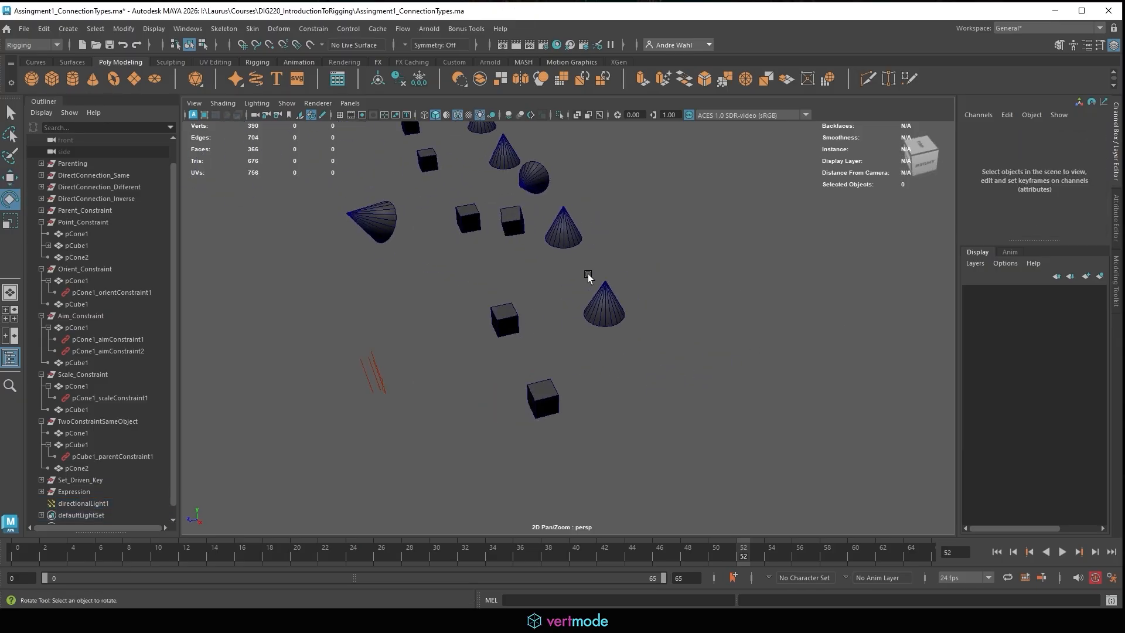
Step: Change to the Animation menu set and open the Set Driven Key window, placing it clear of the cube and cone
{"action": "left_click", "coordinate": [188, 29]}
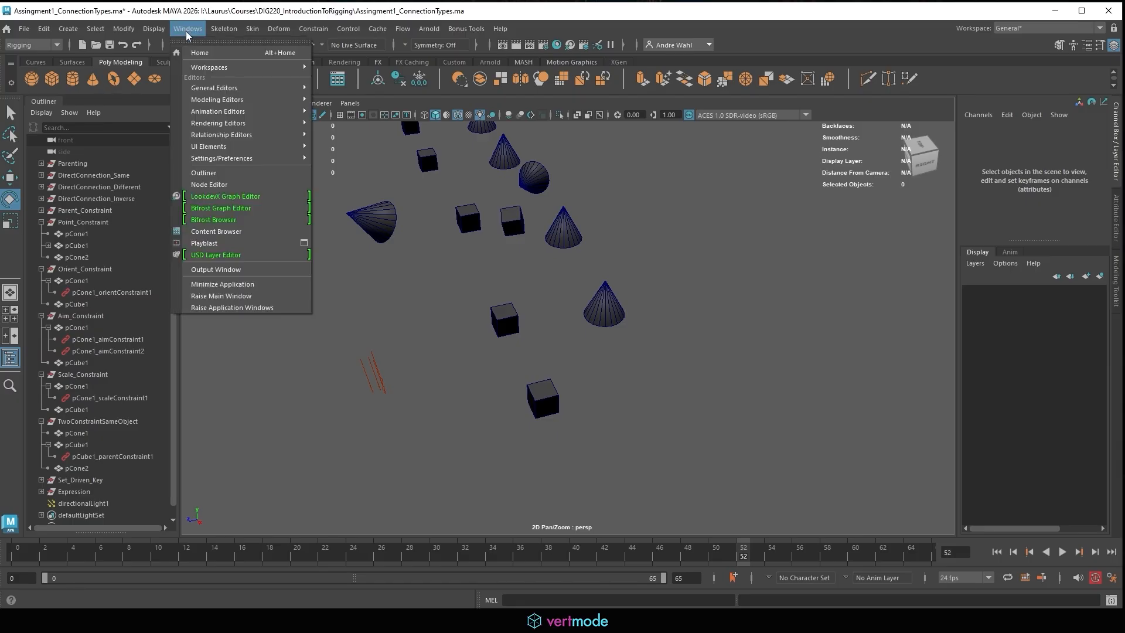
{"action": "mouse_move", "coordinate": [206, 116]}
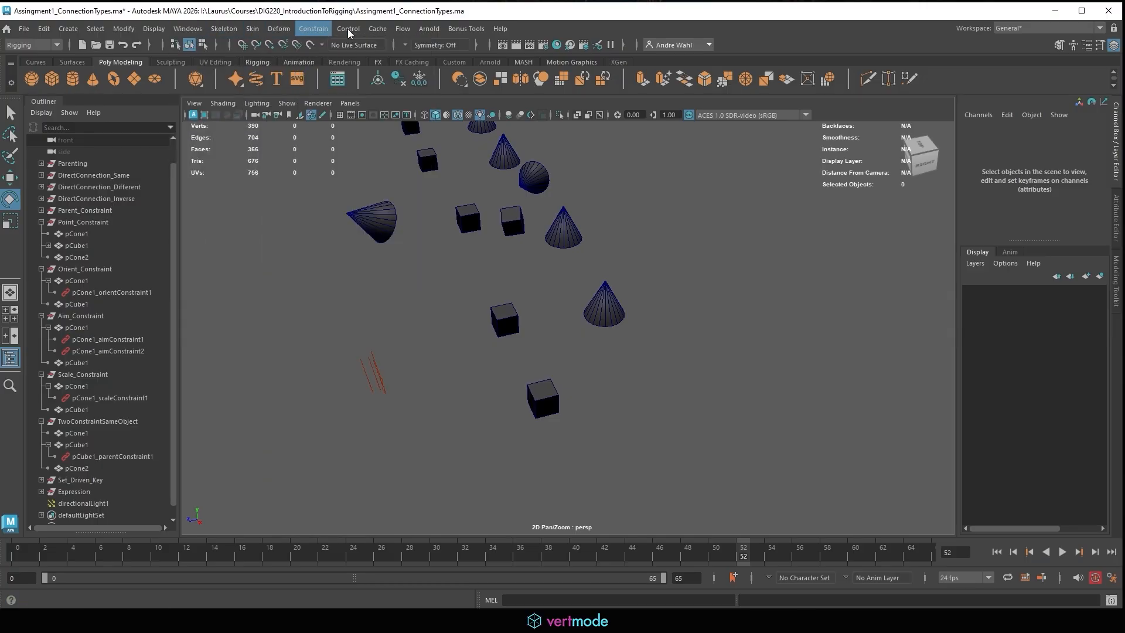
{"action": "mouse_move", "coordinate": [477, 32]}
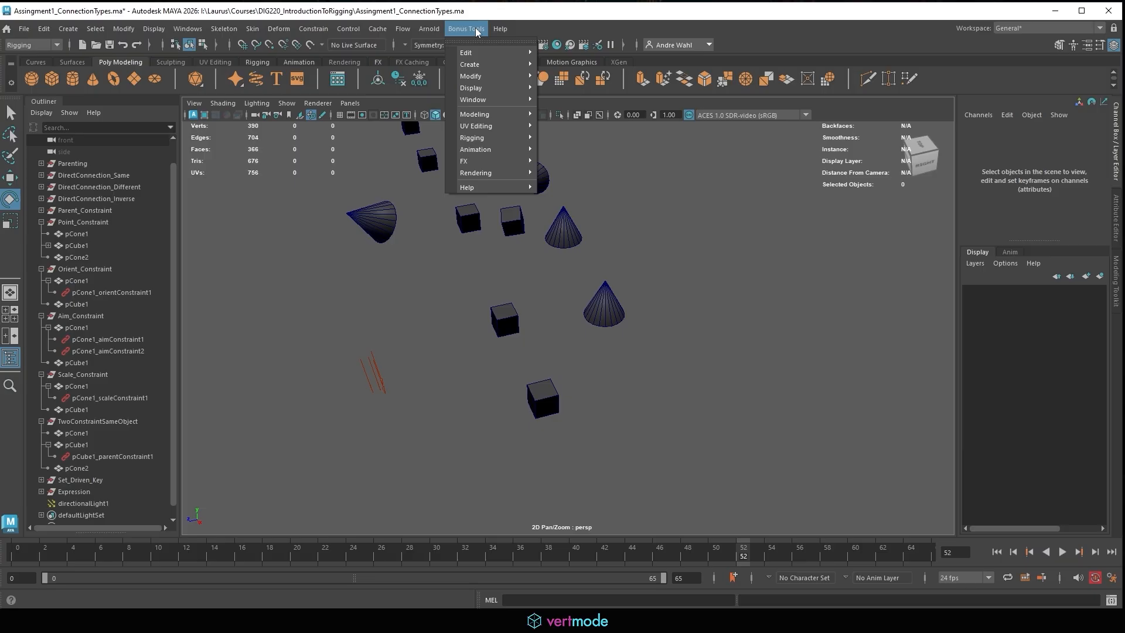
{"action": "left_click", "coordinate": [16, 47]}
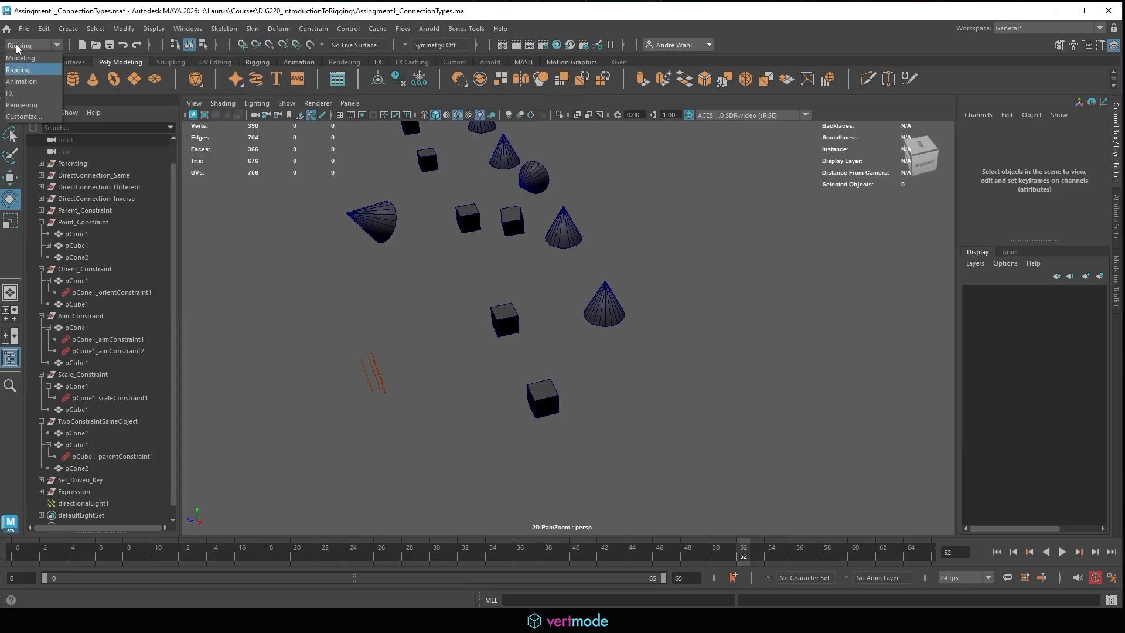
{"action": "left_click", "coordinate": [31, 82]}
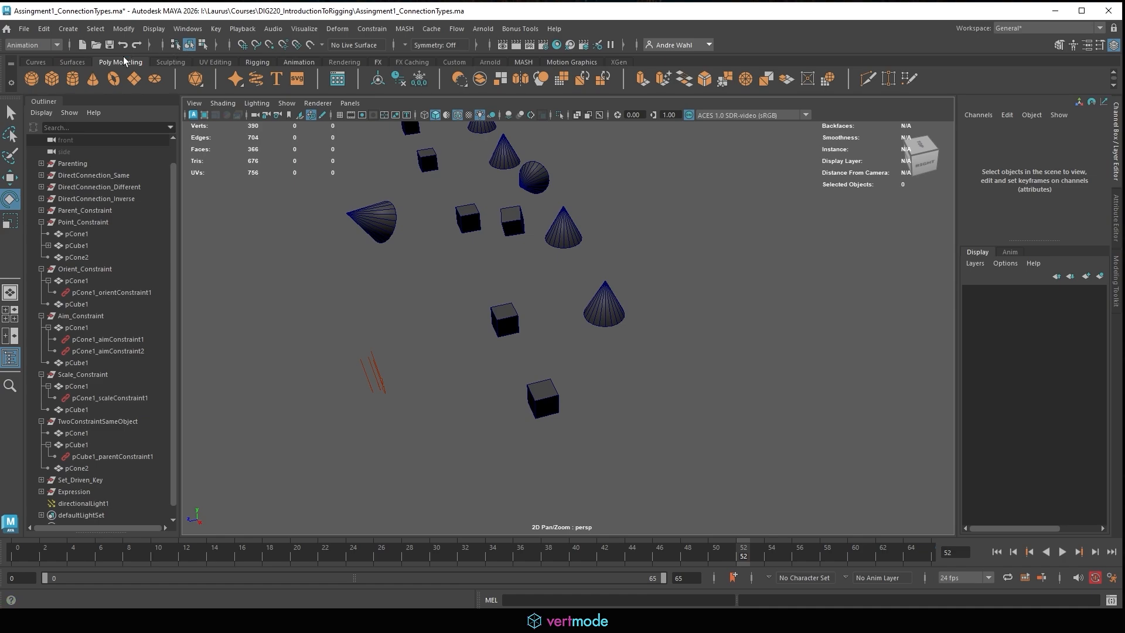
{"action": "left_click", "coordinate": [217, 29]}
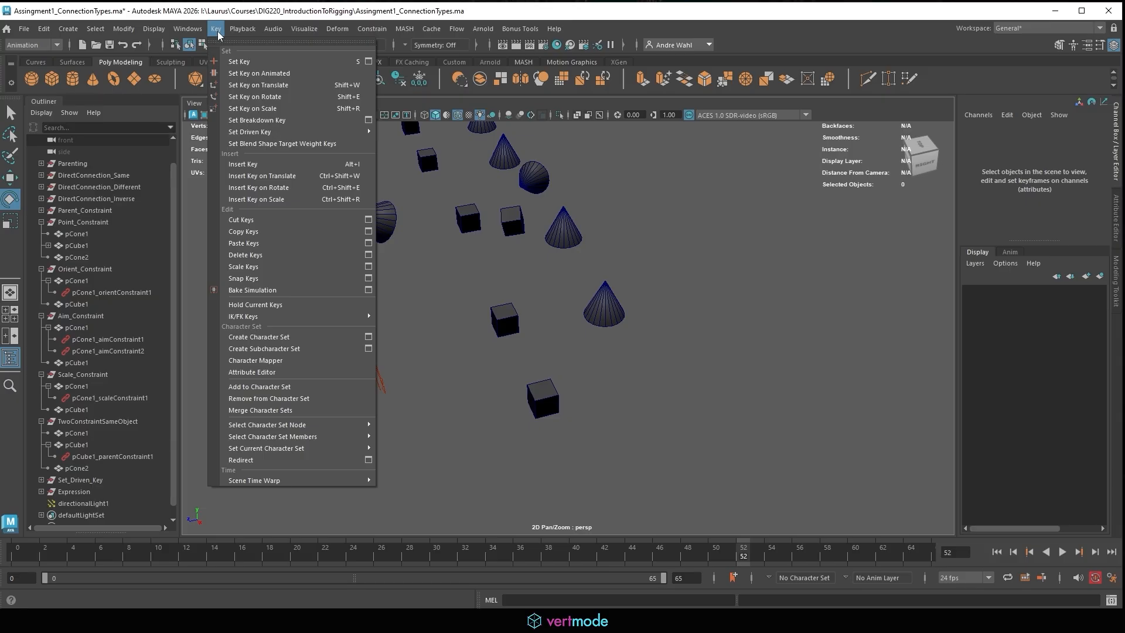
{"action": "mouse_move", "coordinate": [240, 134]}
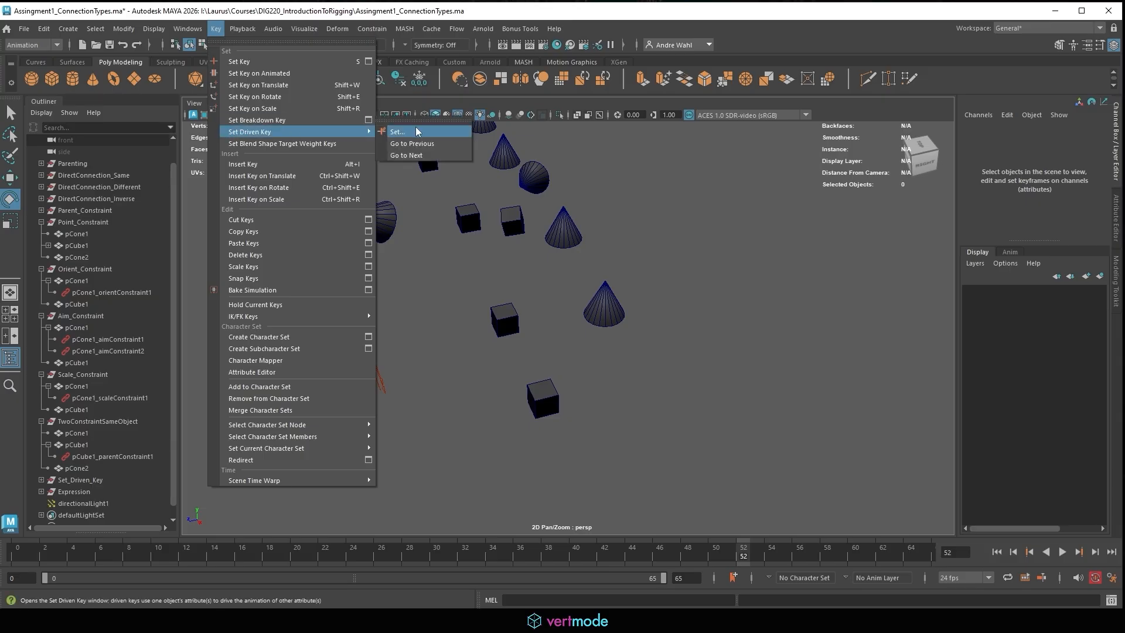
{"action": "left_click", "coordinate": [418, 132]}
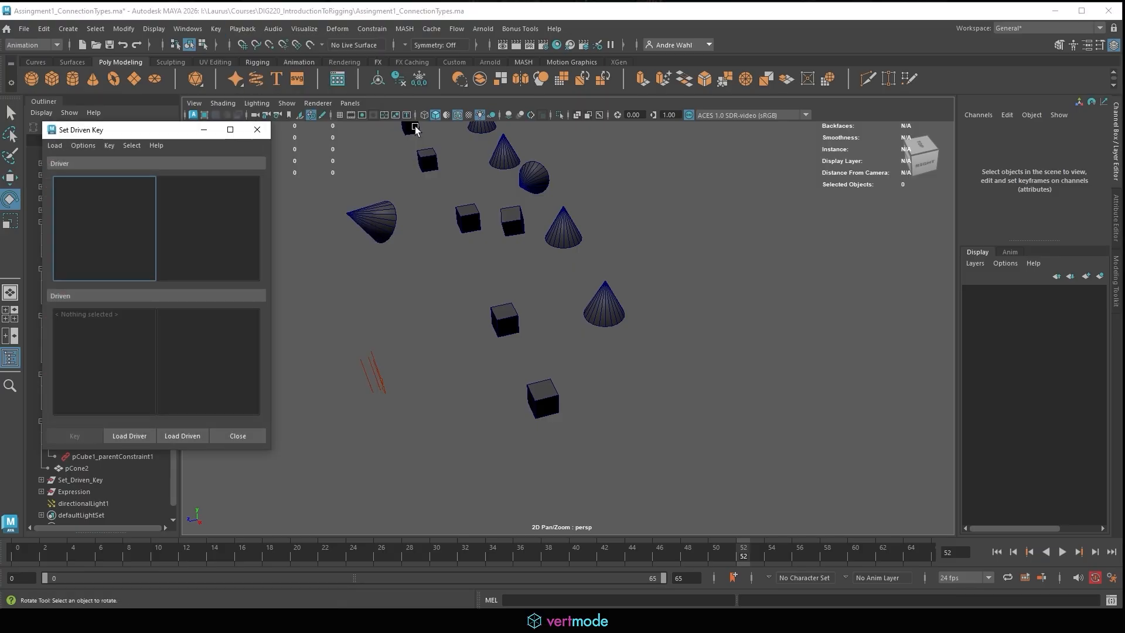
{"action": "left_click_drag", "start_coordinate": [96, 130], "coordinate": [325, 107]}
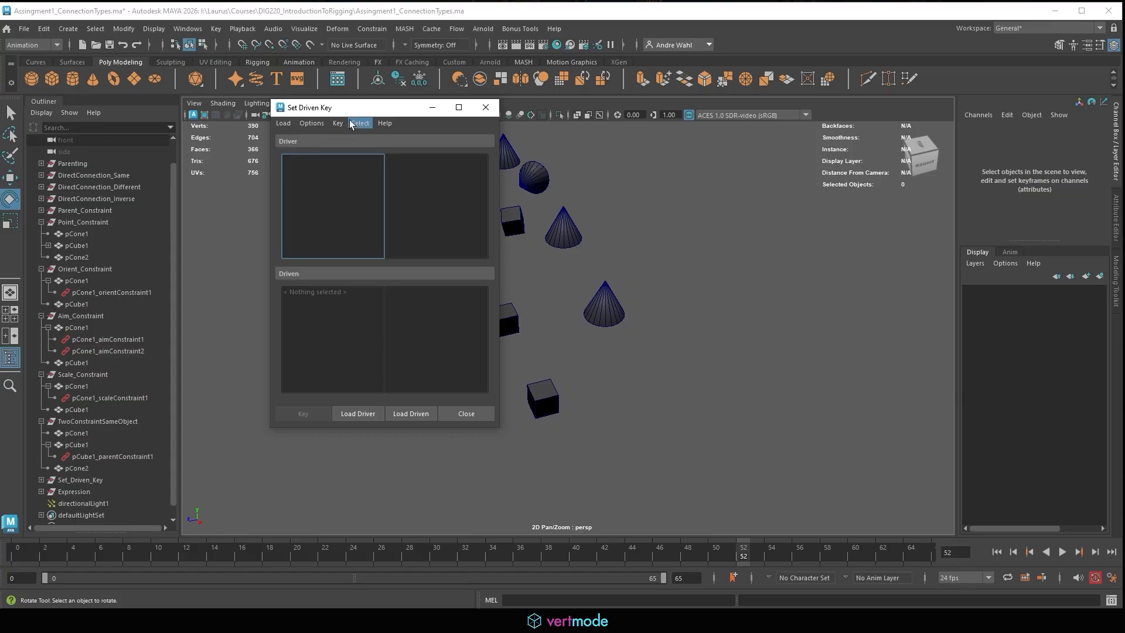
{"action": "left_click_drag", "start_coordinate": [349, 107], "coordinate": [259, 94]}
Step: Load the Set_Driven_Key group's pCube1 as the driver and its pCone1 as the driven object
{"action": "left_click", "coordinate": [506, 320]}
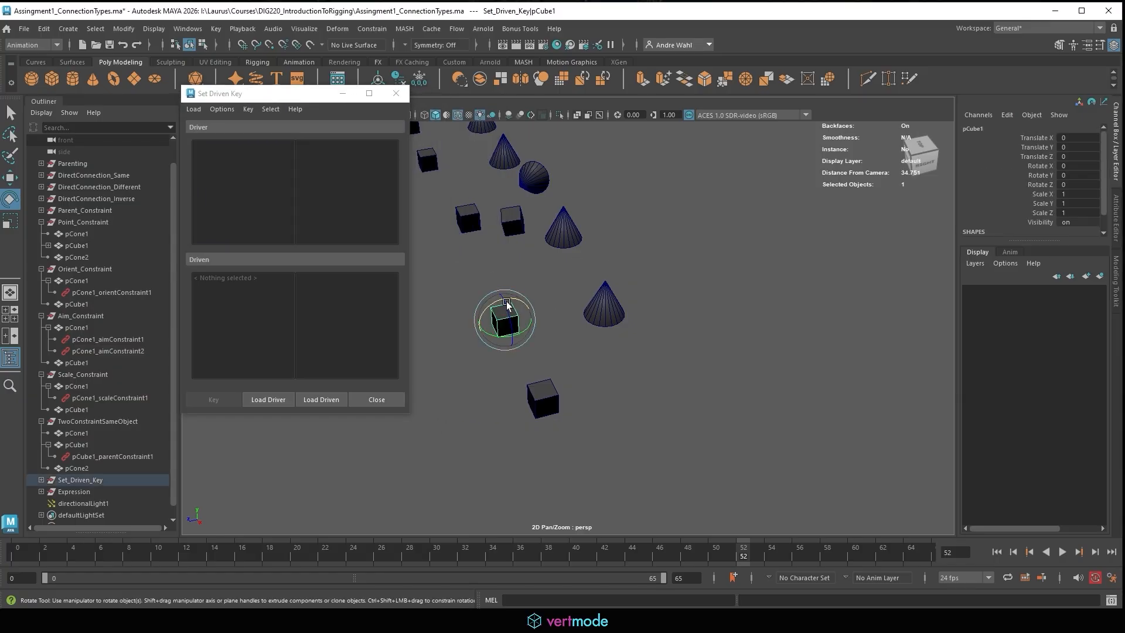
{"action": "left_click", "coordinate": [195, 129]}
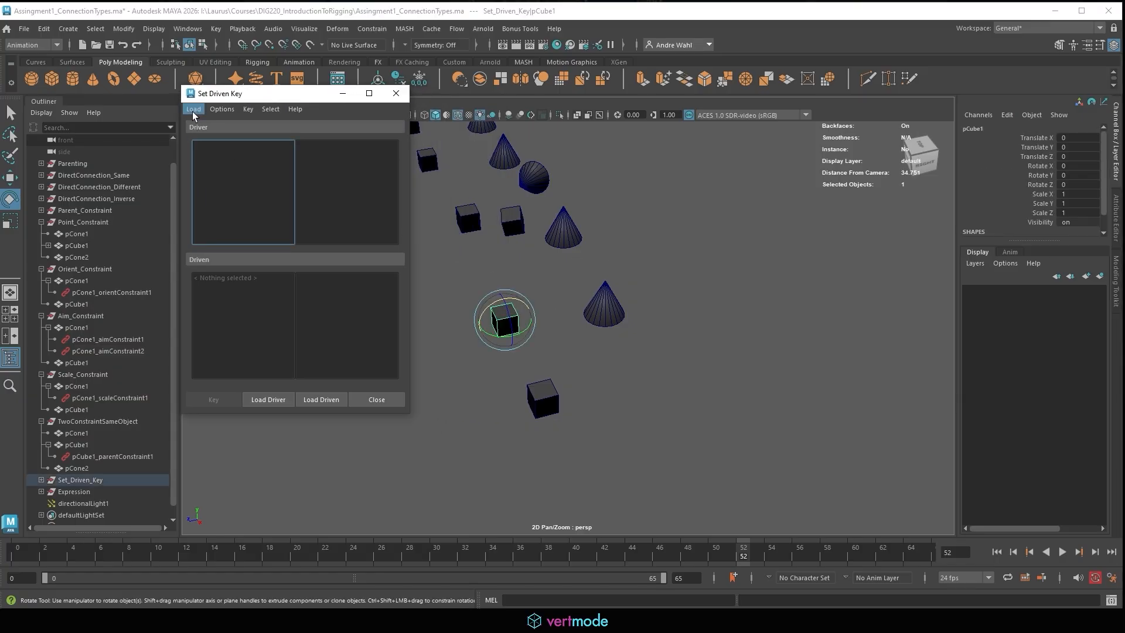
{"action": "left_click", "coordinate": [266, 401]}
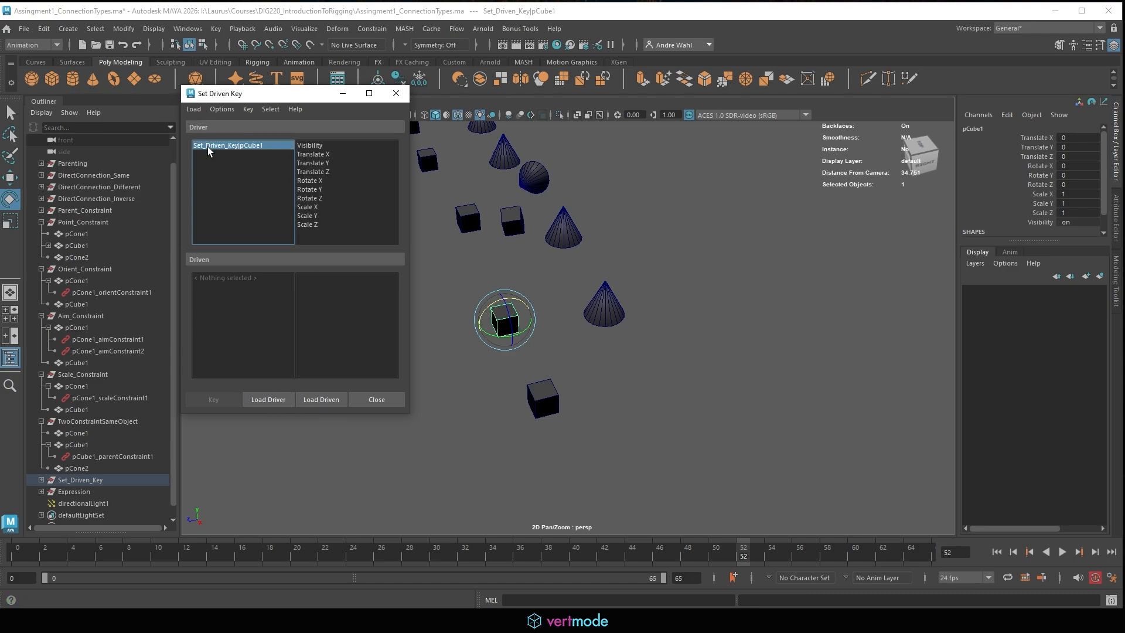
{"action": "left_click", "coordinate": [613, 296]}
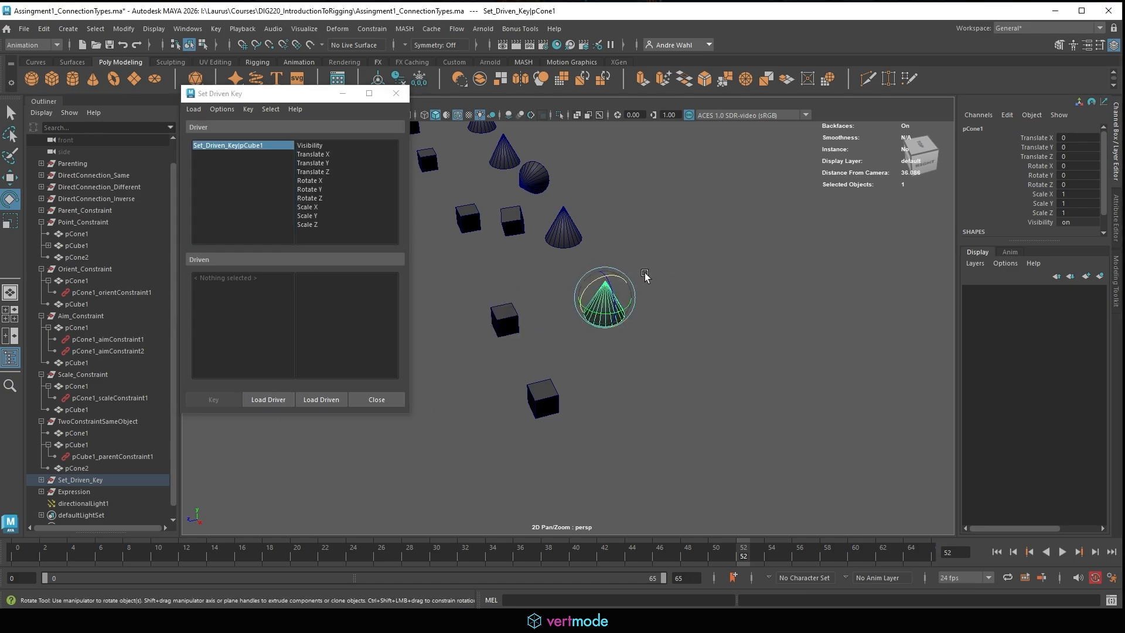
{"action": "left_click", "coordinate": [321, 399]}
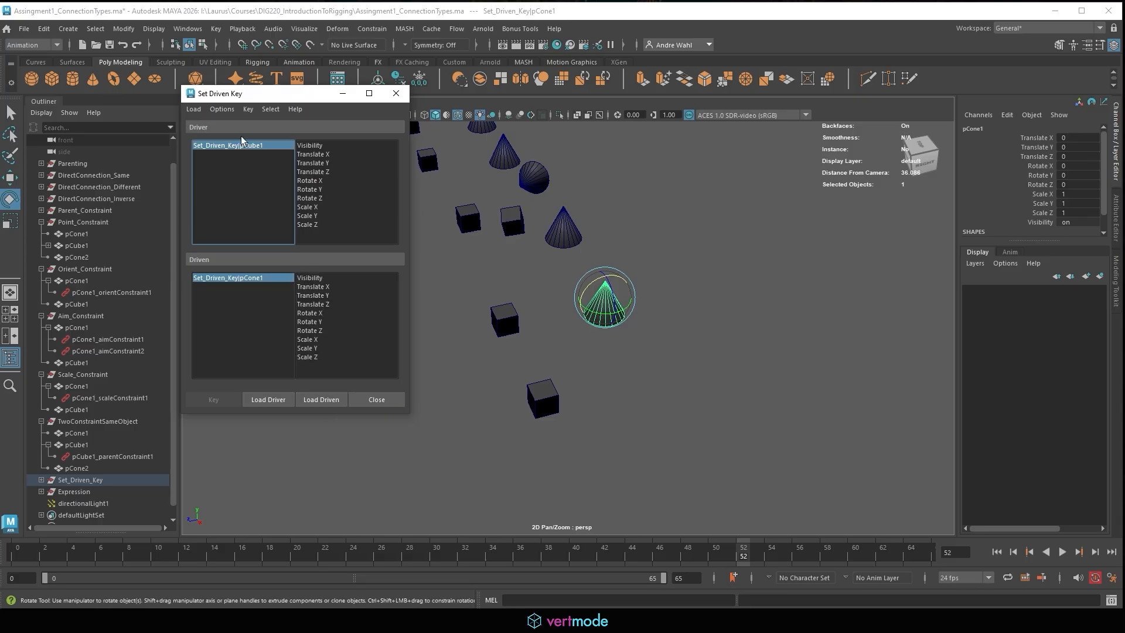
Step: Test-rotate the driver cube about Z to about -105 degrees and reset its Rotate Z to 0
{"action": "left_click", "coordinate": [224, 146]}
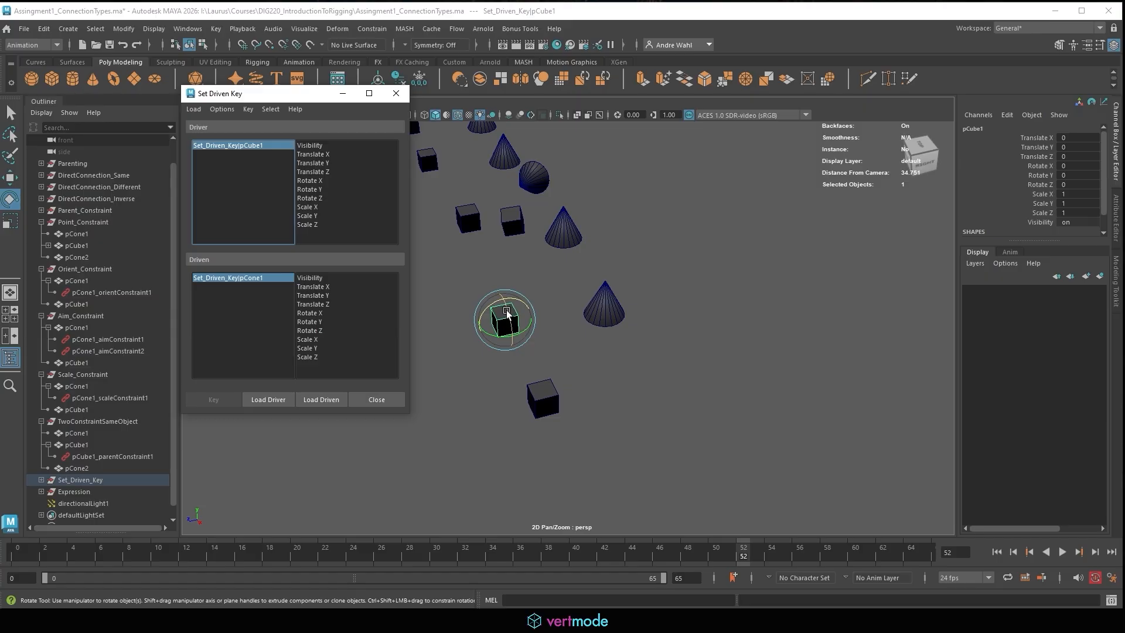
{"action": "left_click_drag", "start_coordinate": [507, 311], "coordinate": [593, 323]}
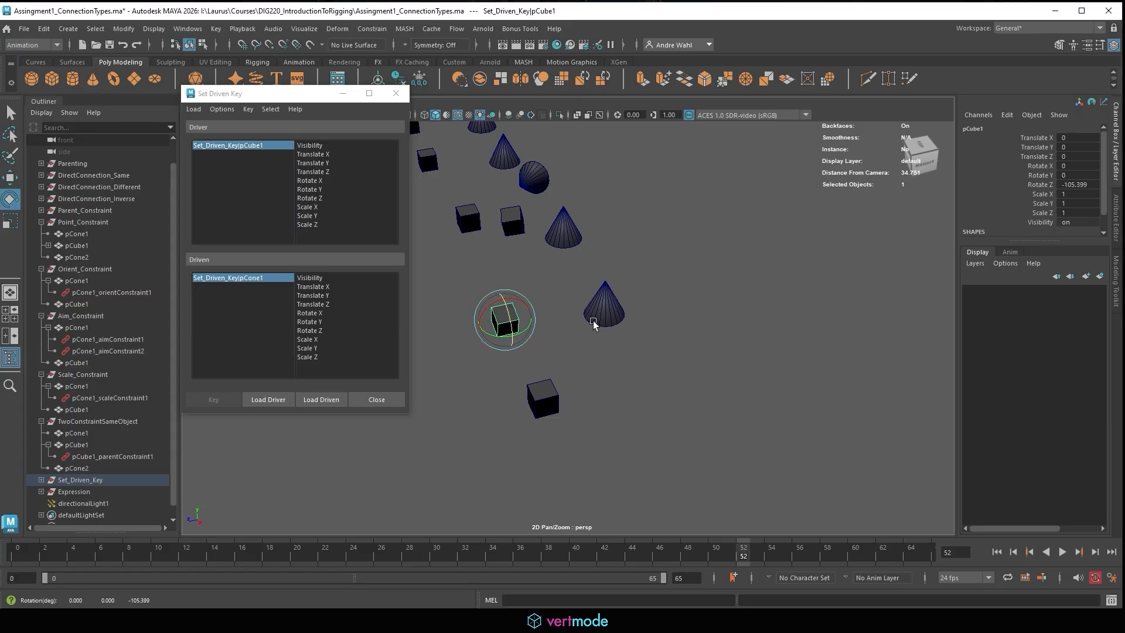
{"action": "double_click", "coordinate": [1086, 185]}
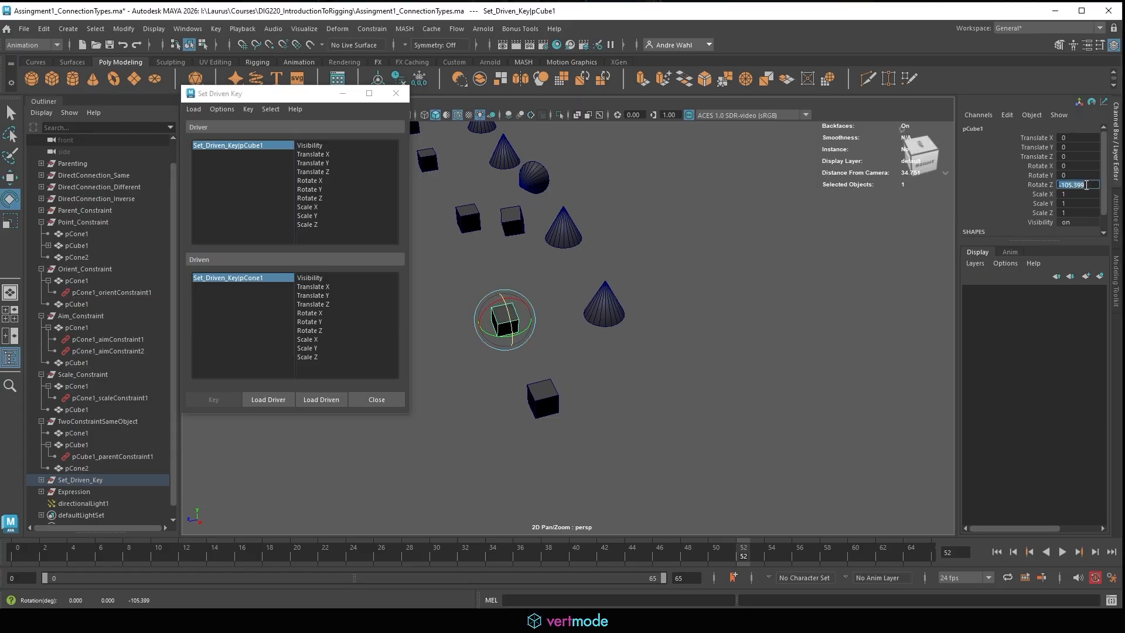
{"action": "type", "text": "0"}
{"action": "key", "text": "Return"}
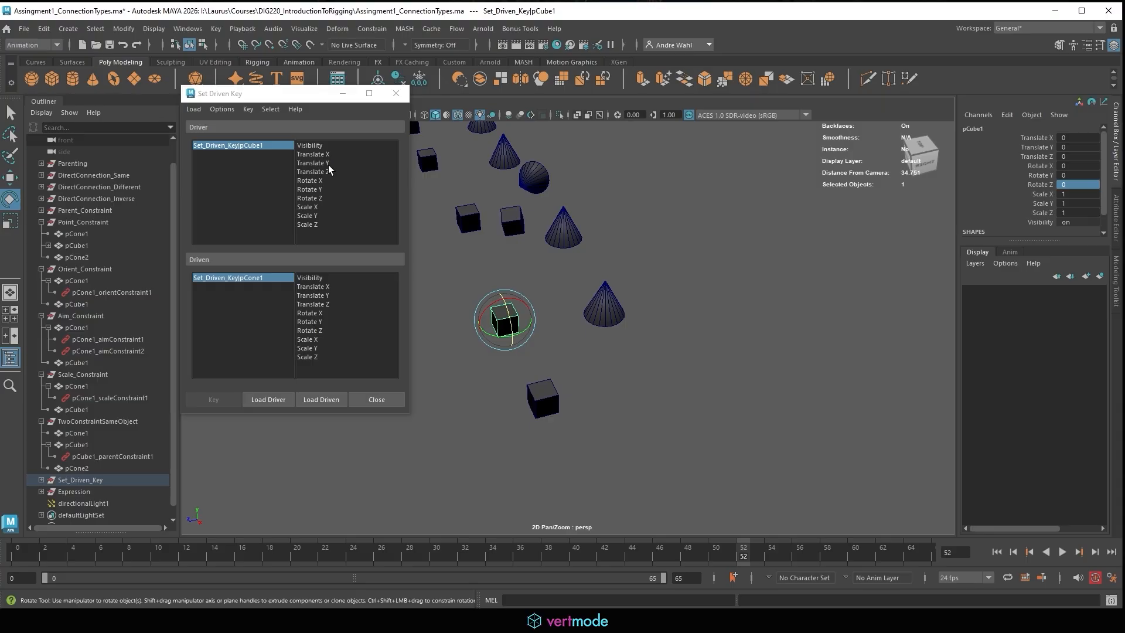
Step: Key pCone1's Translate Z as driven by pCube1's Rotate Z, with both attributes at 0
{"action": "left_click", "coordinate": [327, 197]}
{"action": "left_click", "coordinate": [604, 314]}
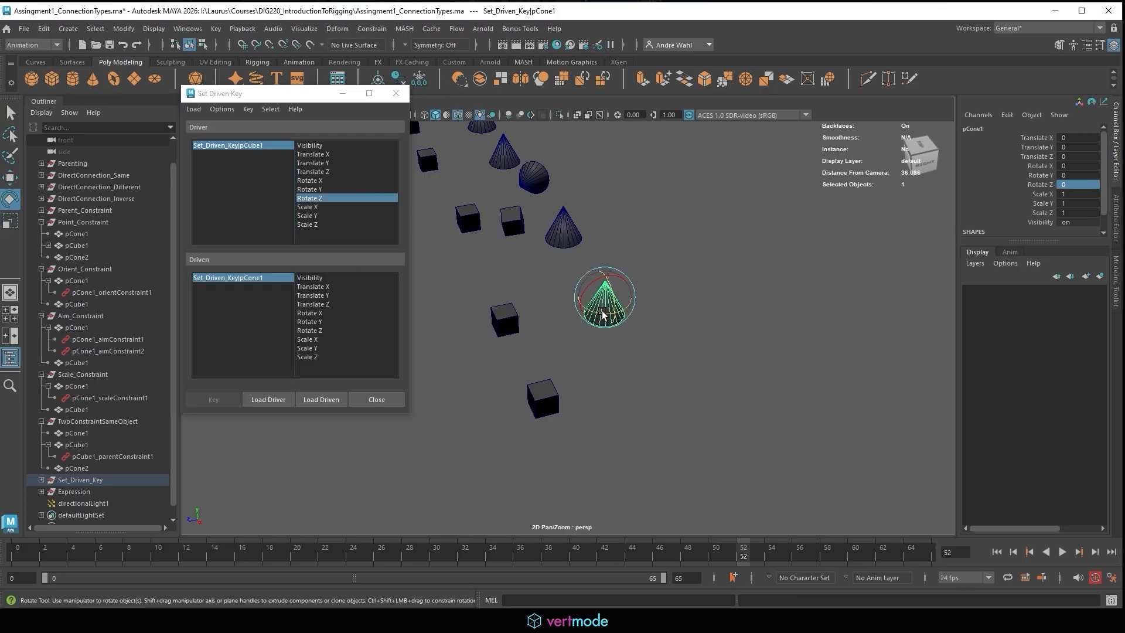
{"action": "key", "text": "w"}
{"action": "mouse_move", "coordinate": [587, 301]}
{"action": "left_mouse_down"}
{"action": "mouse_move", "coordinate": [532, 315]}
{"action": "mouse_move", "coordinate": [577, 304]}
{"action": "left_mouse_up"}
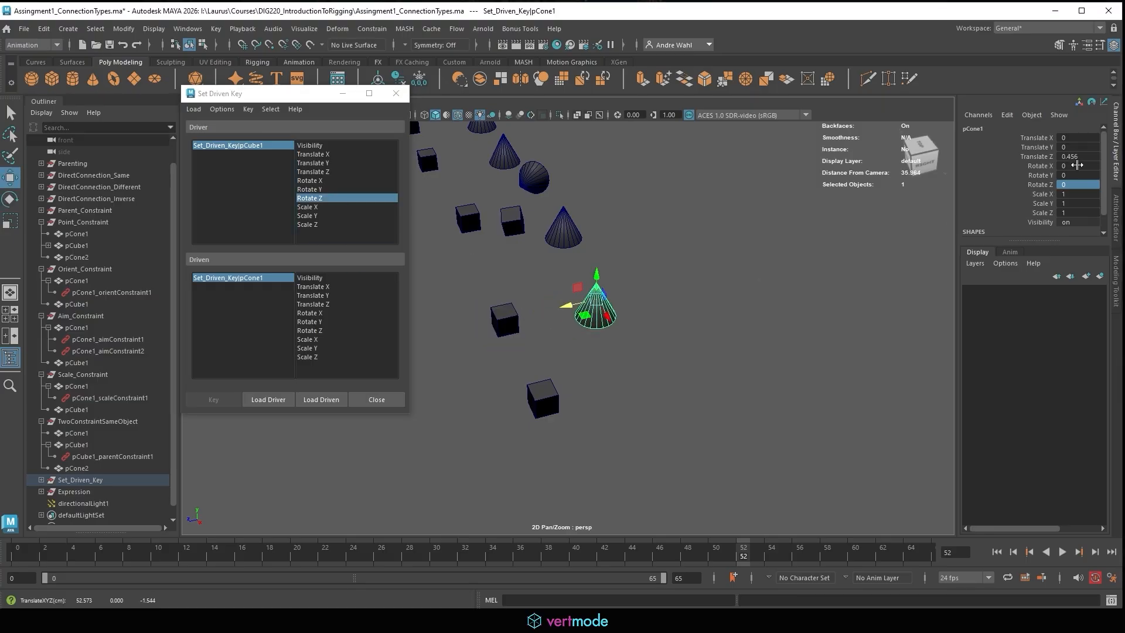
{"action": "key", "text": "ctrl+z"}
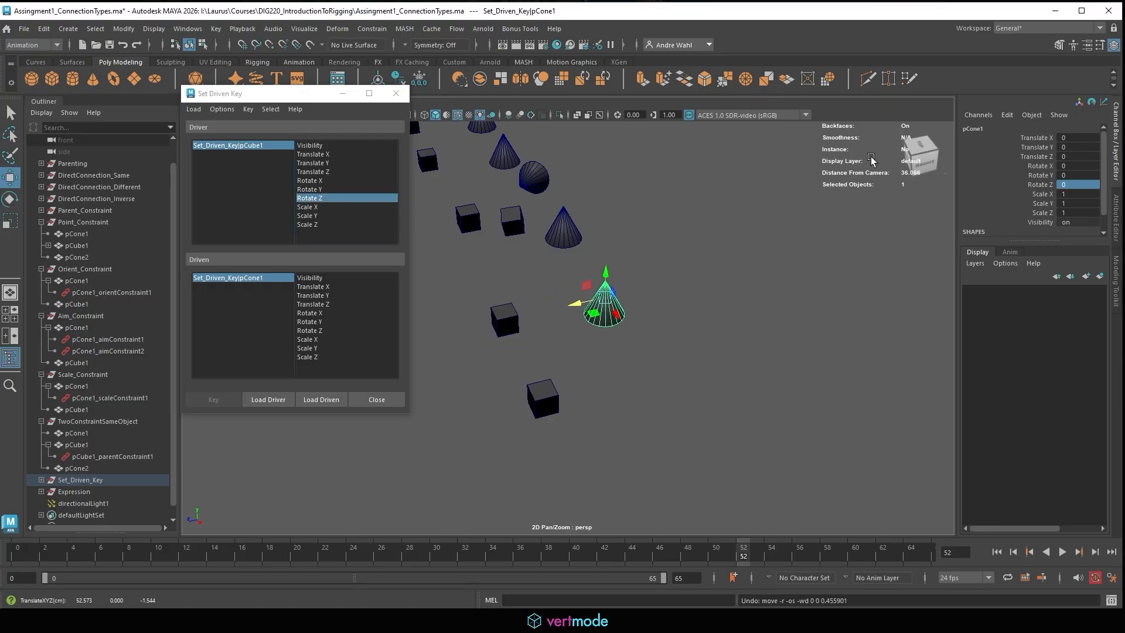
{"action": "left_click", "coordinate": [323, 305]}
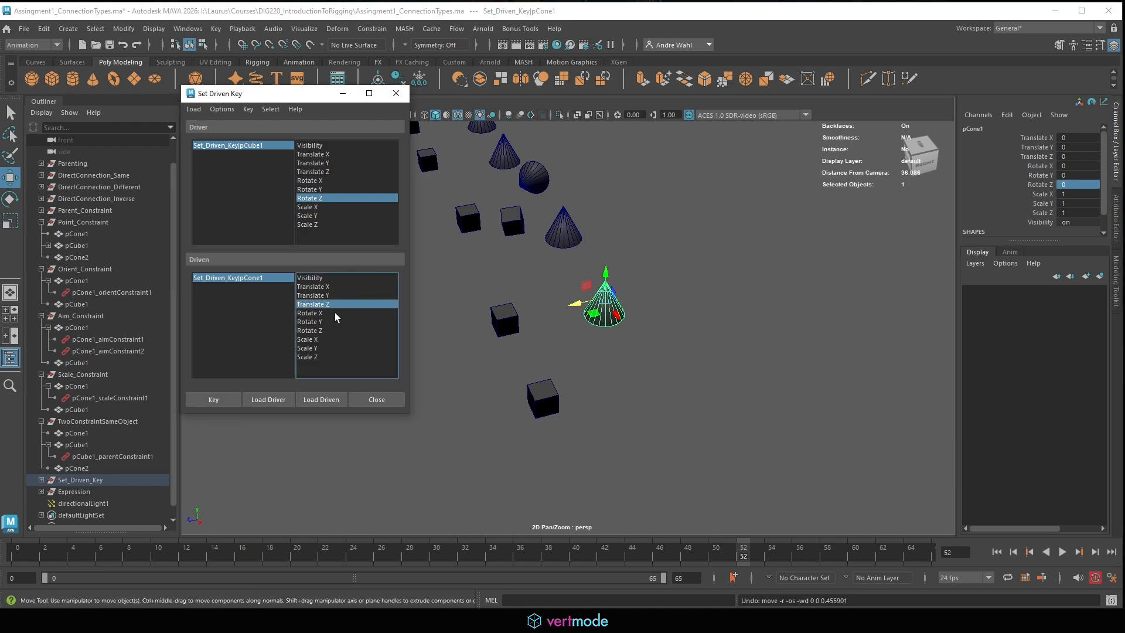
{"action": "left_click", "coordinate": [213, 400]}
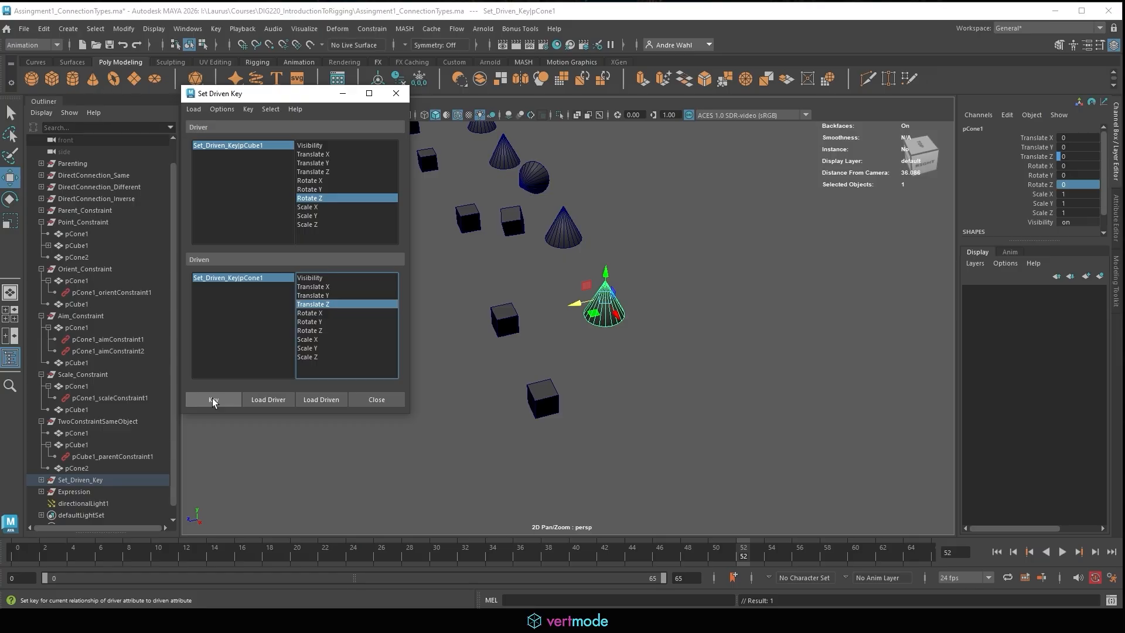
Step: Move the driven cone away from the cube along Z, to a Translate Z of about -18.6
{"action": "left_click", "coordinate": [504, 321]}
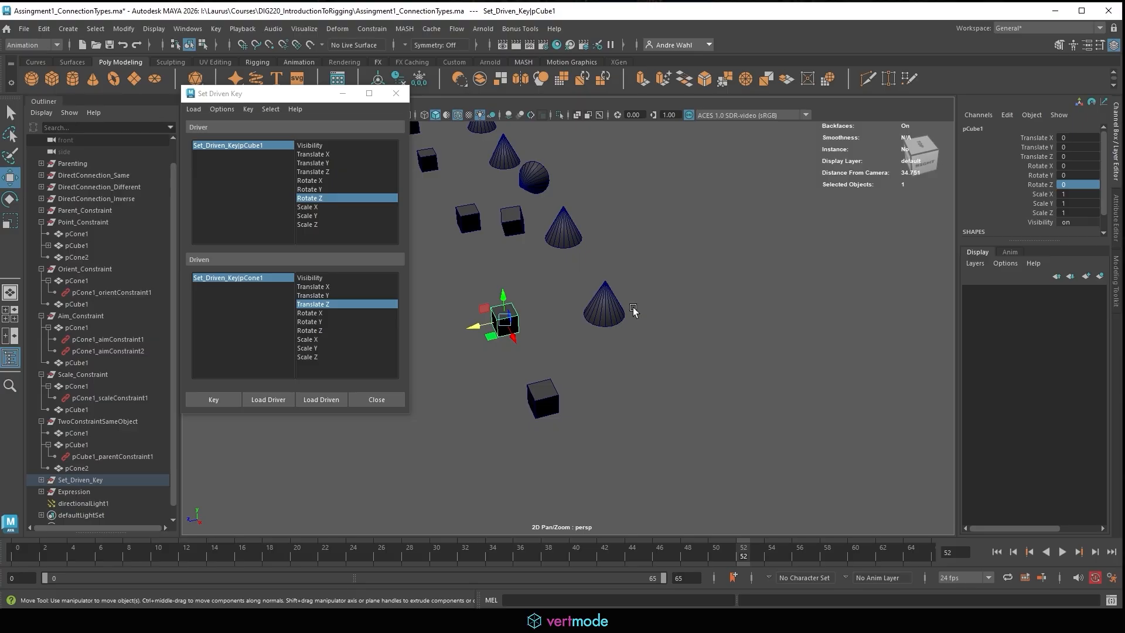
{"action": "left_click", "coordinate": [609, 306]}
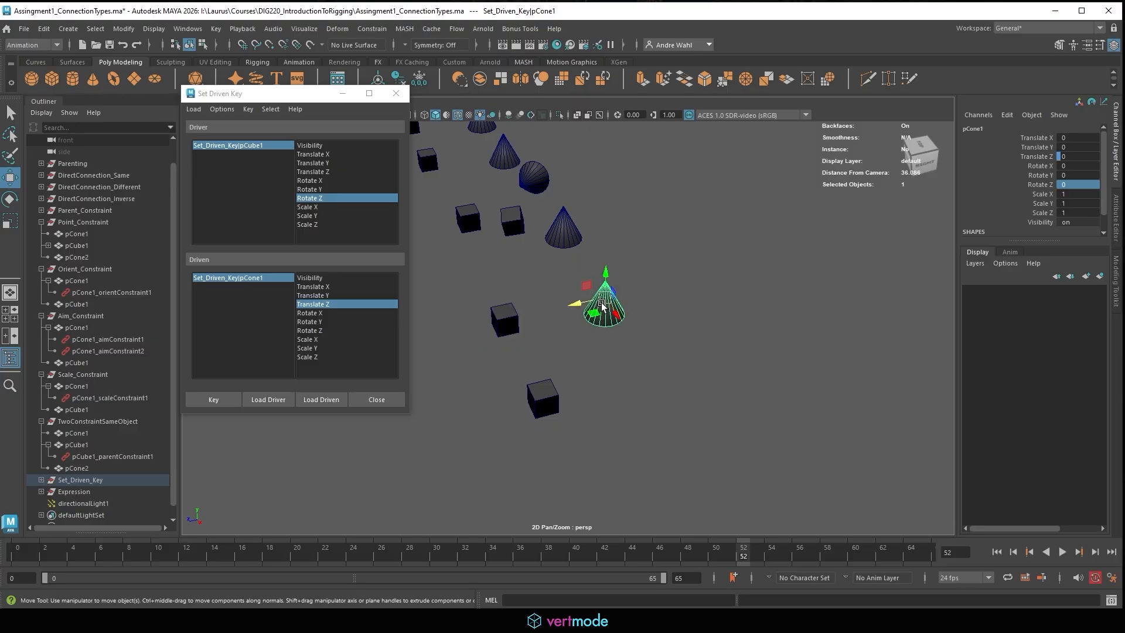
{"action": "left_click_drag", "start_coordinate": [572, 301], "coordinate": [900, 231]}
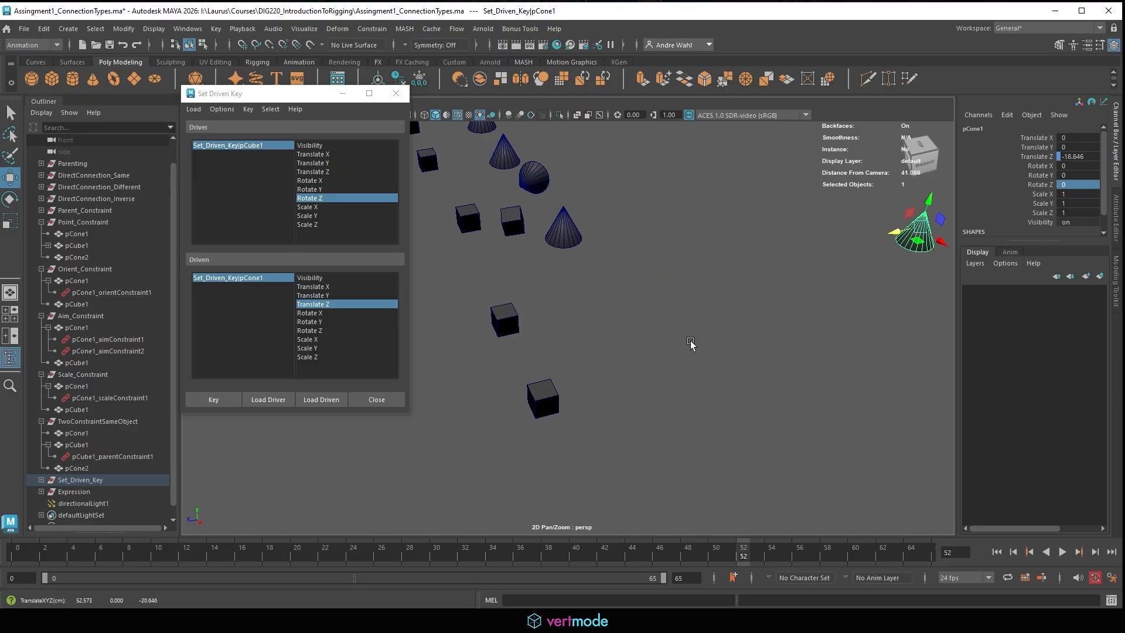
Step: Test-rotate the driver cube about Z, then return its Rotate Z to 0 and check the driven cone's channels
{"action": "left_click", "coordinate": [496, 320]}
{"action": "key", "text": "e"}
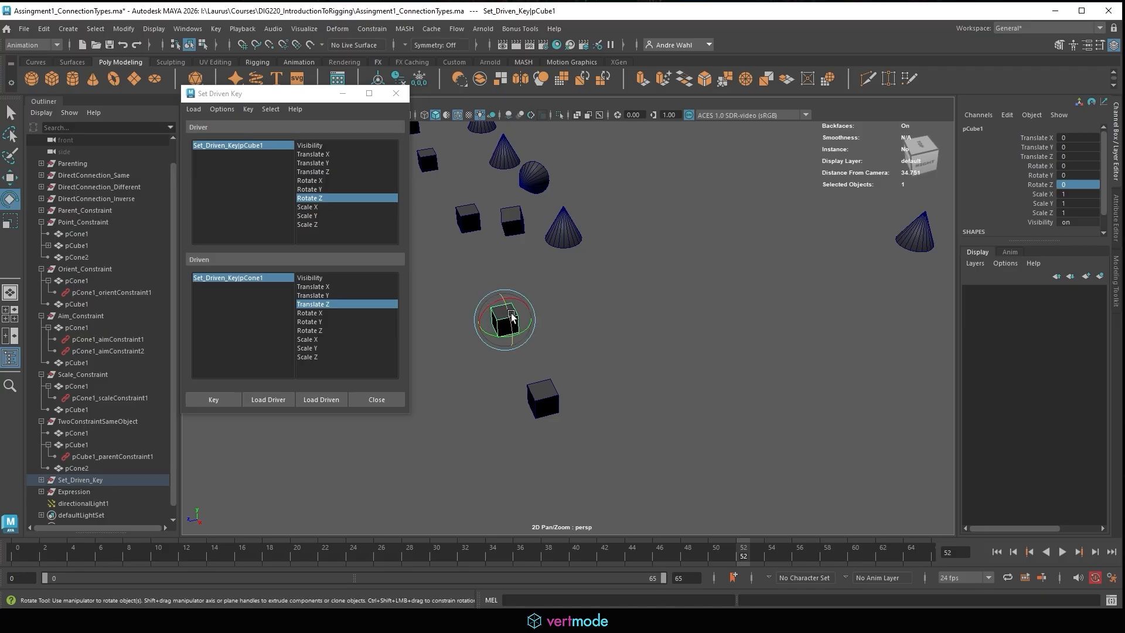
{"action": "left_click_drag", "start_coordinate": [507, 322], "coordinate": [513, 323]}
{"action": "key", "text": "ctrl+z"}
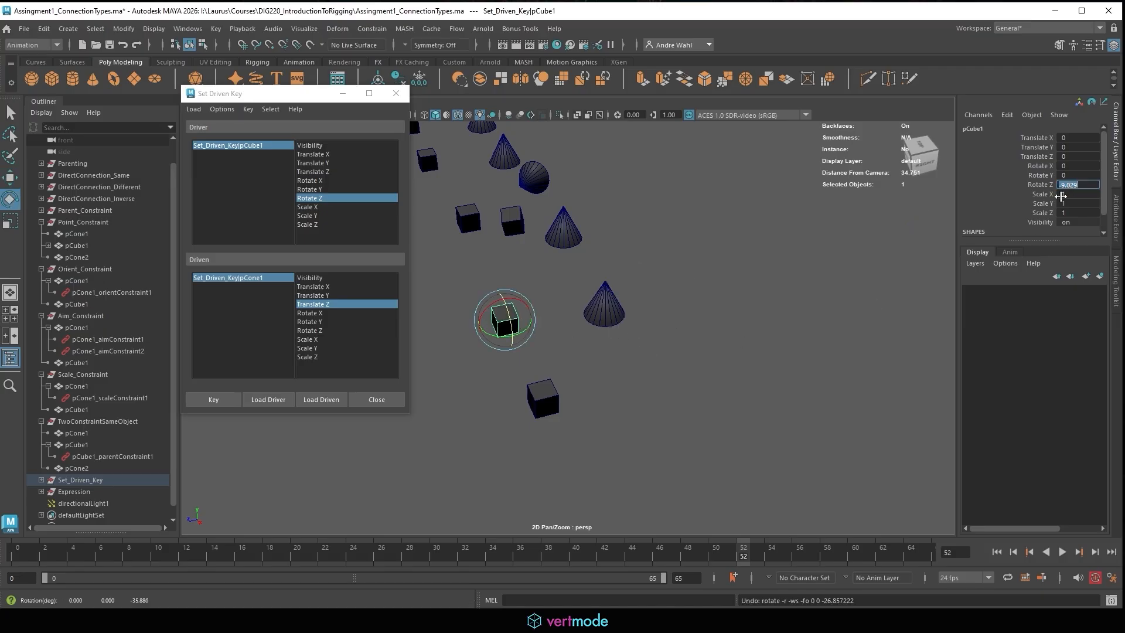
{"action": "left_click", "coordinate": [698, 354]}
{"action": "left_click", "coordinate": [502, 318]}
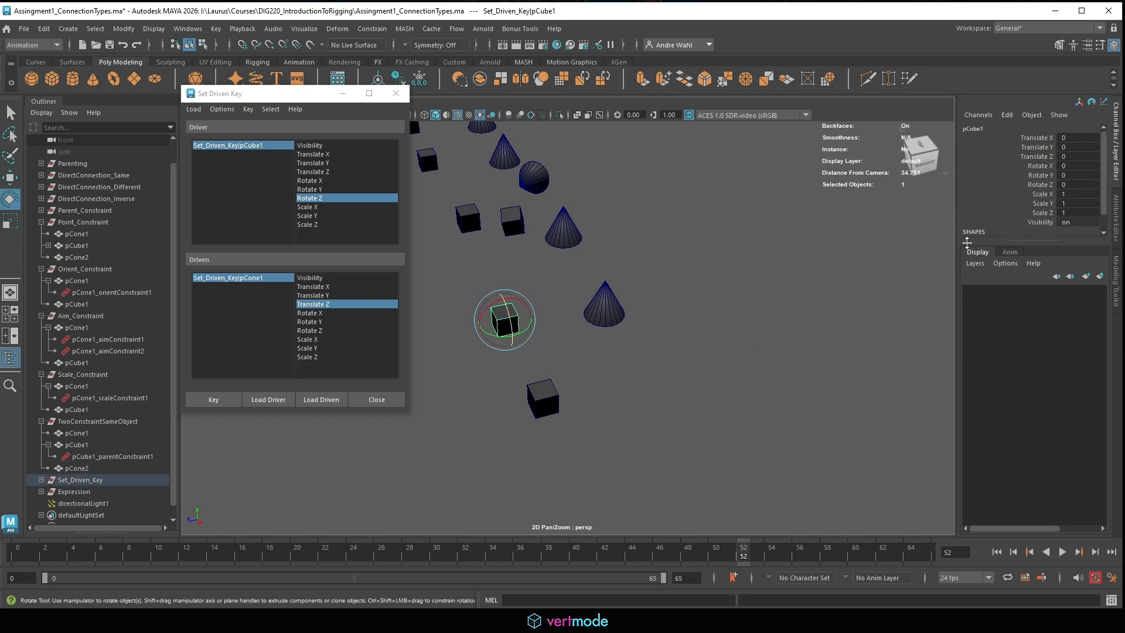
{"action": "left_click", "coordinate": [617, 319]}
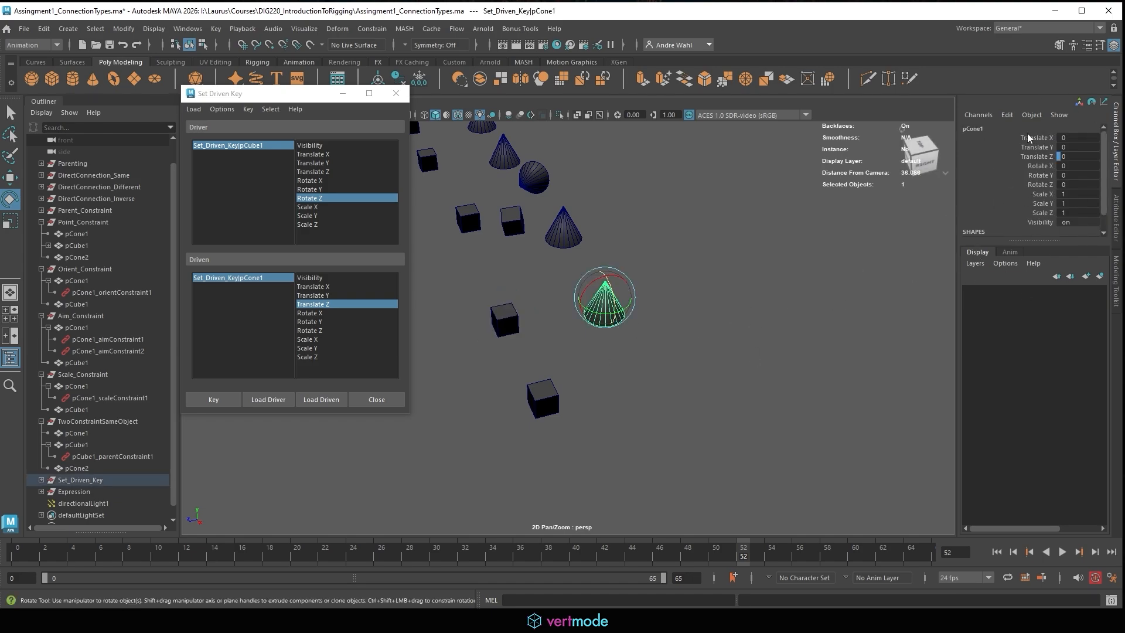
{"action": "left_click", "coordinate": [746, 327]}
{"action": "left_click", "coordinate": [495, 322]}
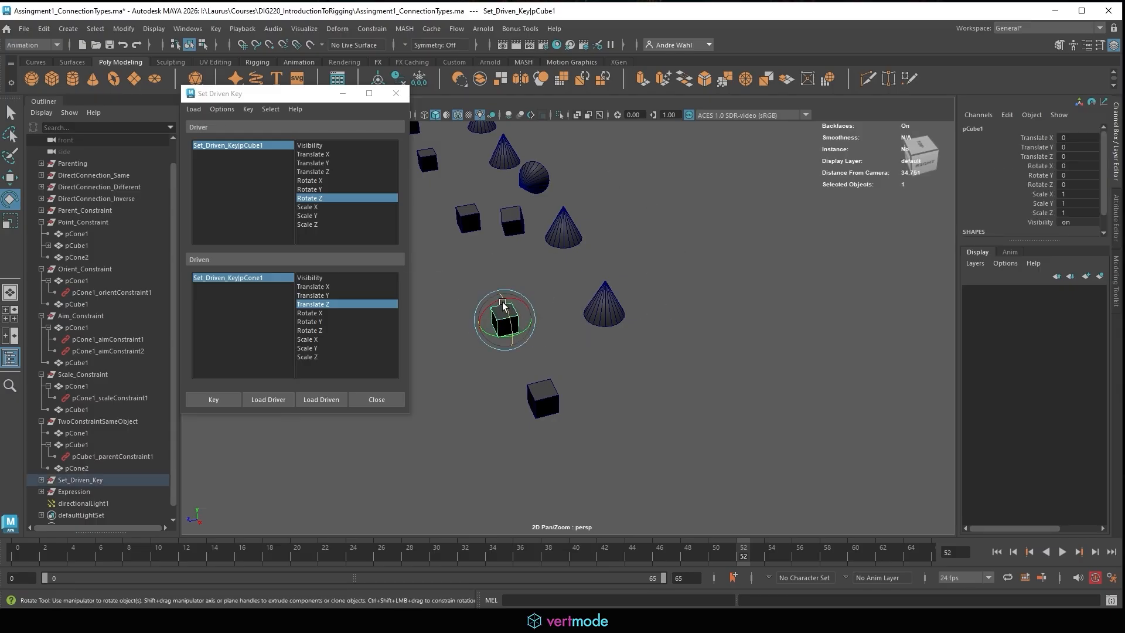
Step: Rotate the driver cube about Z and set its Rotate Z to exactly 180
{"action": "left_click_drag", "start_coordinate": [505, 309], "coordinate": [514, 372]}
{"action": "left_click_drag", "start_coordinate": [510, 333], "coordinate": [583, 332]}
{"action": "double_click", "coordinate": [1081, 185]}
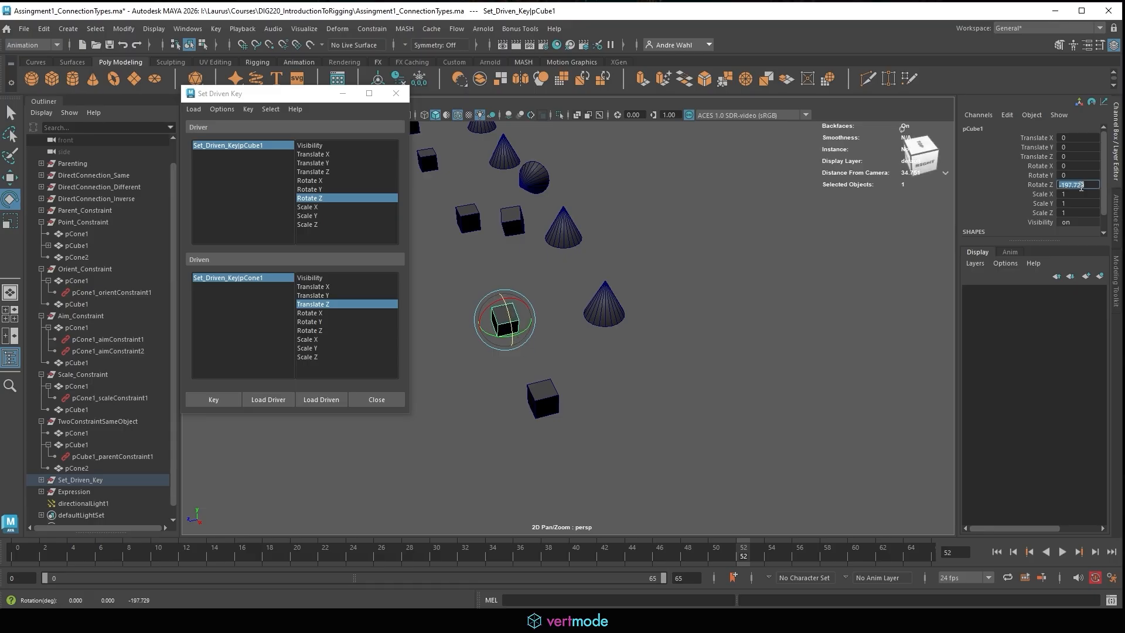
{"action": "type", "text": "180"}
{"action": "key", "text": "Return"}
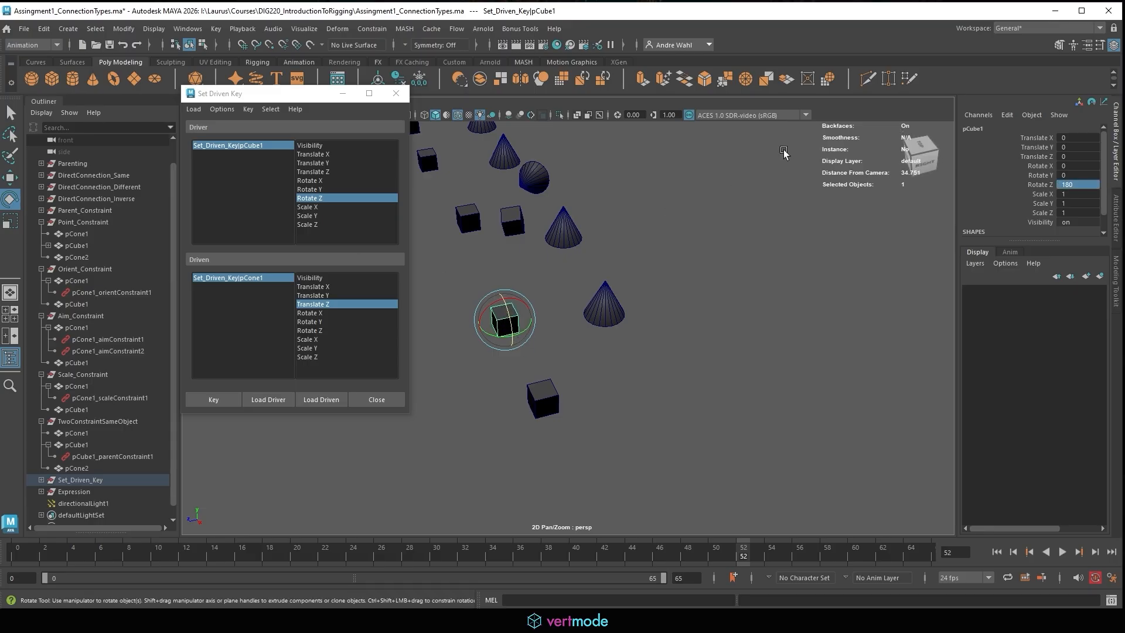
Step: Move the driven cone to Translate Z 4 and key it against the cube's current Rotate Z
{"action": "left_click", "coordinate": [613, 311]}
{"action": "key", "text": "w"}
{"action": "left_click_drag", "start_coordinate": [606, 298], "coordinate": [779, 265]}
{"action": "left_click", "coordinate": [1079, 157]}
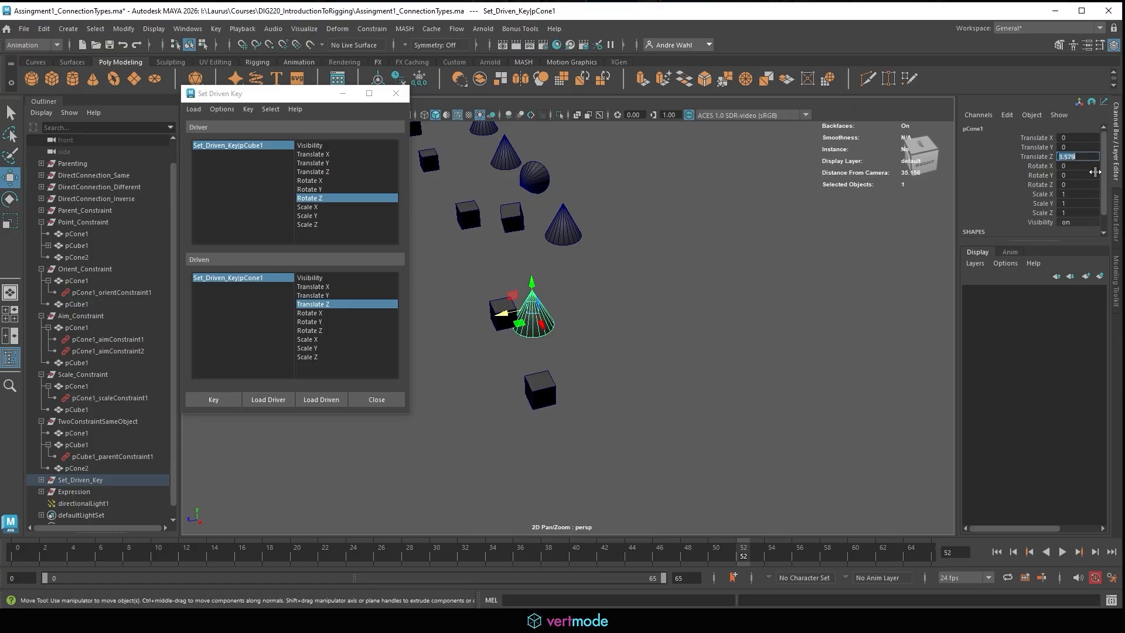
{"action": "type", "text": "4"}
{"action": "key", "text": "Return"}
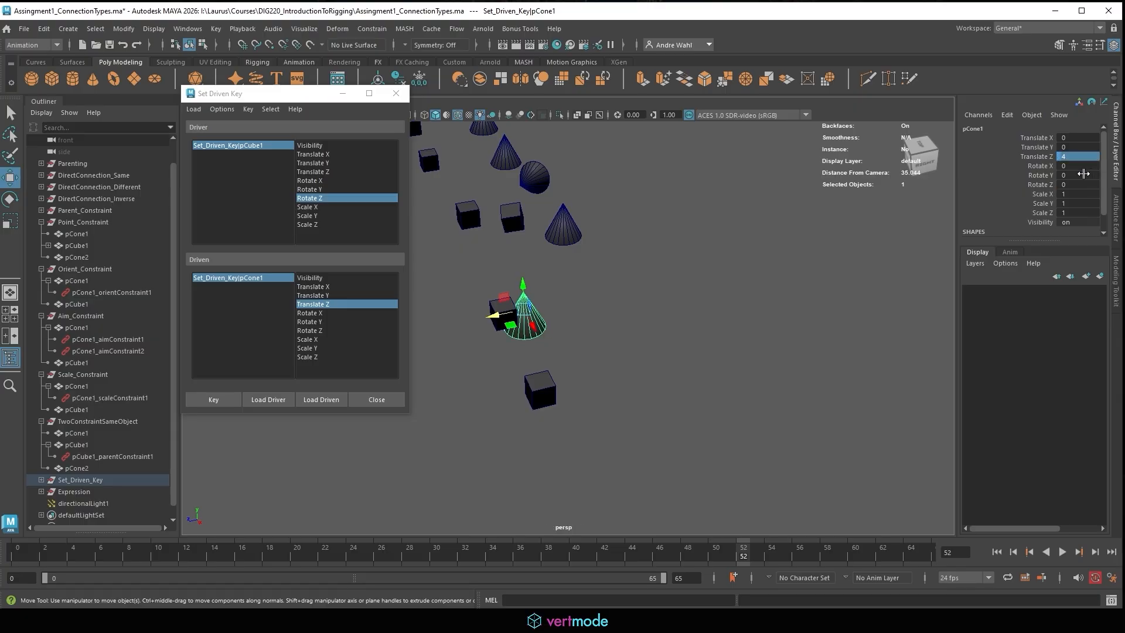
{"action": "left_click", "coordinate": [214, 399]}
Step: Scrub the cube's Rotate Z back and forth to test the cone's driven motion, then reset it to 0
{"action": "left_click", "coordinate": [498, 307]}
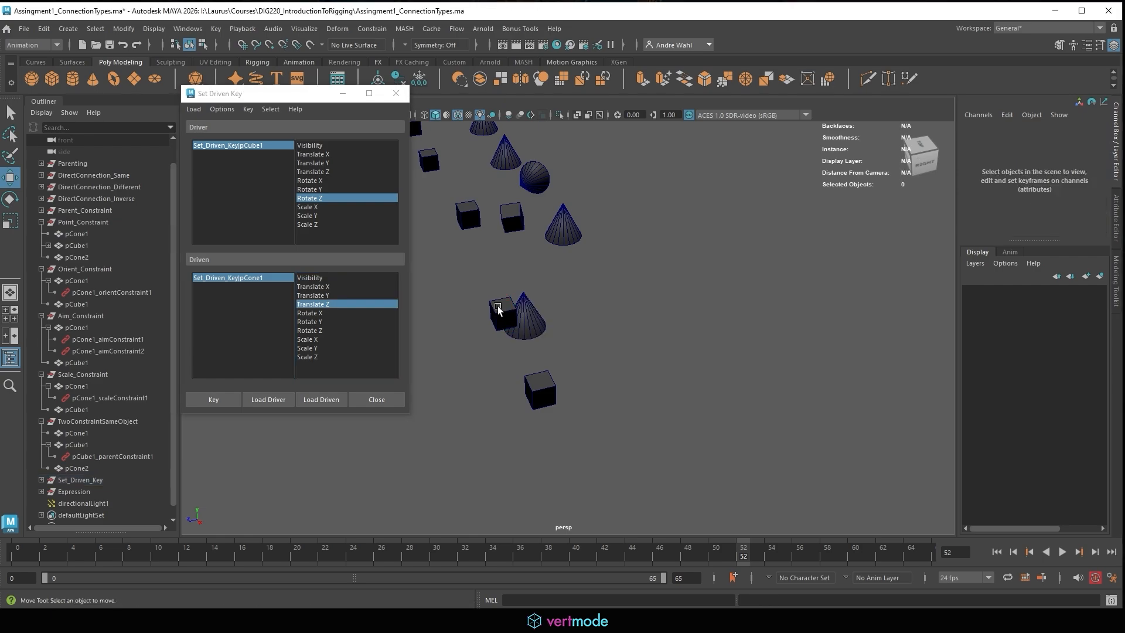
{"action": "left_click", "coordinate": [497, 307]}
{"action": "left_click", "coordinate": [1044, 185]}
{"action": "key", "text": "e"}
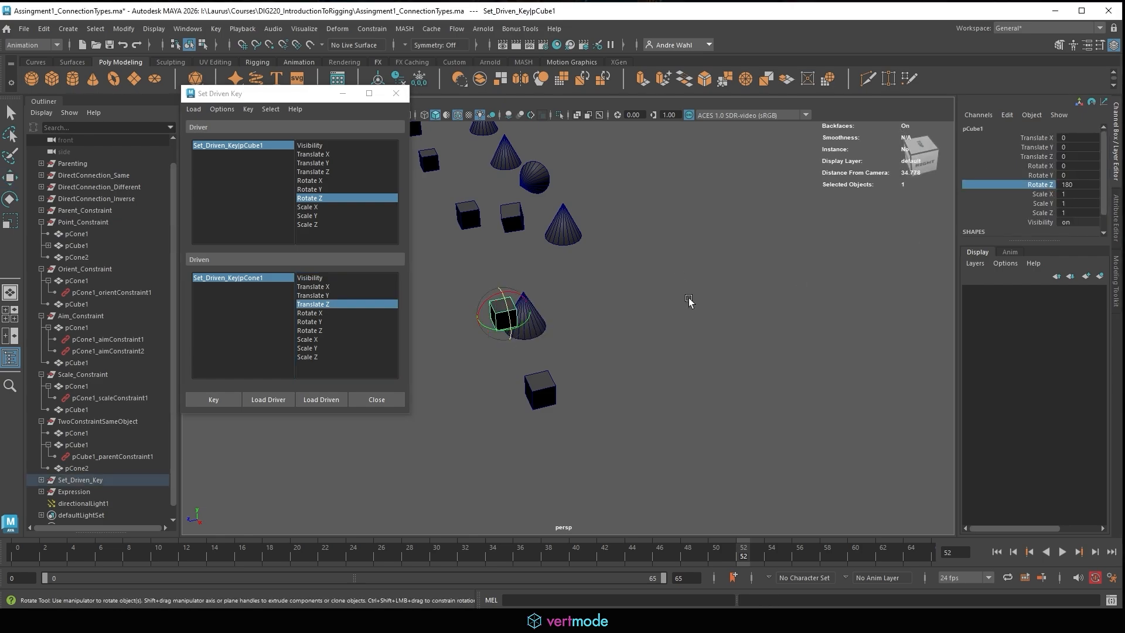
{"action": "middle_click_drag", "start_coordinate": [689, 300], "coordinate": [664, 299]}
{"action": "middle_click_drag", "start_coordinate": [260, 309], "coordinate": [597, 372]}
{"action": "middle_click_drag", "start_coordinate": [549, 401], "coordinate": [920, 477]}
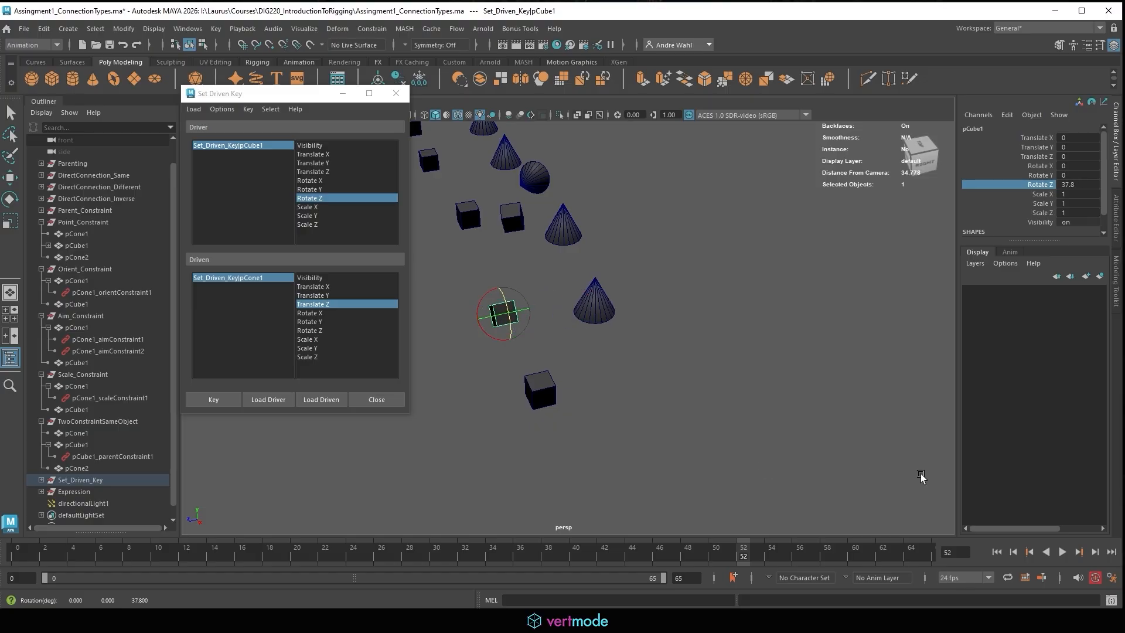
{"action": "left_click", "coordinate": [1086, 184]}
{"action": "key", "text": "Return"}
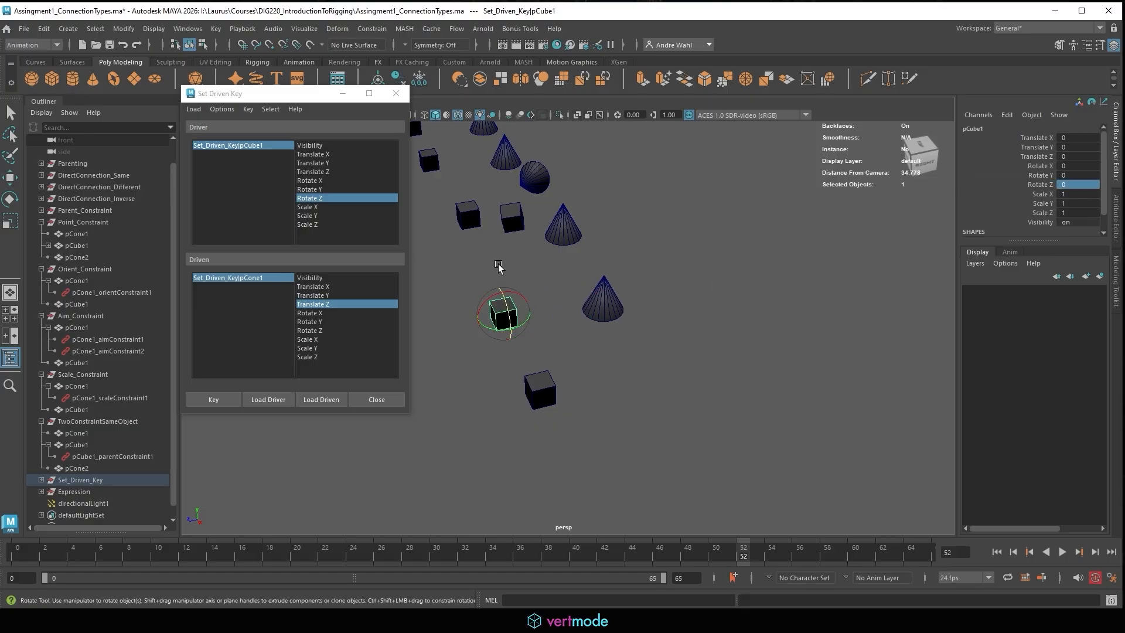
Step: Shift the directional light slightly and load it as the driven object in place of the cone
{"action": "middle_click_drag", "start_coordinate": [451, 355], "coordinate": [693, 354], "text": "alt"}
{"action": "left_click", "coordinate": [670, 347]}
{"action": "key", "text": "w"}
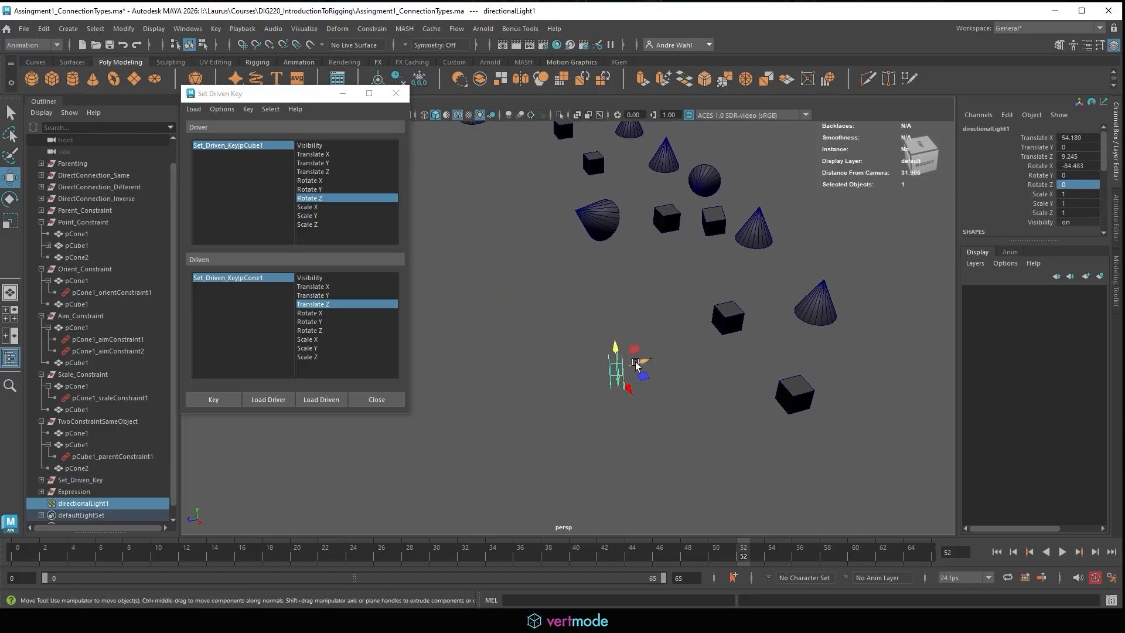
{"action": "left_click_drag", "start_coordinate": [649, 360], "coordinate": [700, 345]}
{"action": "left_click", "coordinate": [321, 399]}
Step: Try rotating the directional light, then undo its test rotation and its earlier move
{"action": "middle_click_drag", "start_coordinate": [668, 341], "coordinate": [592, 334], "text": "alt"}
{"action": "key", "text": "e"}
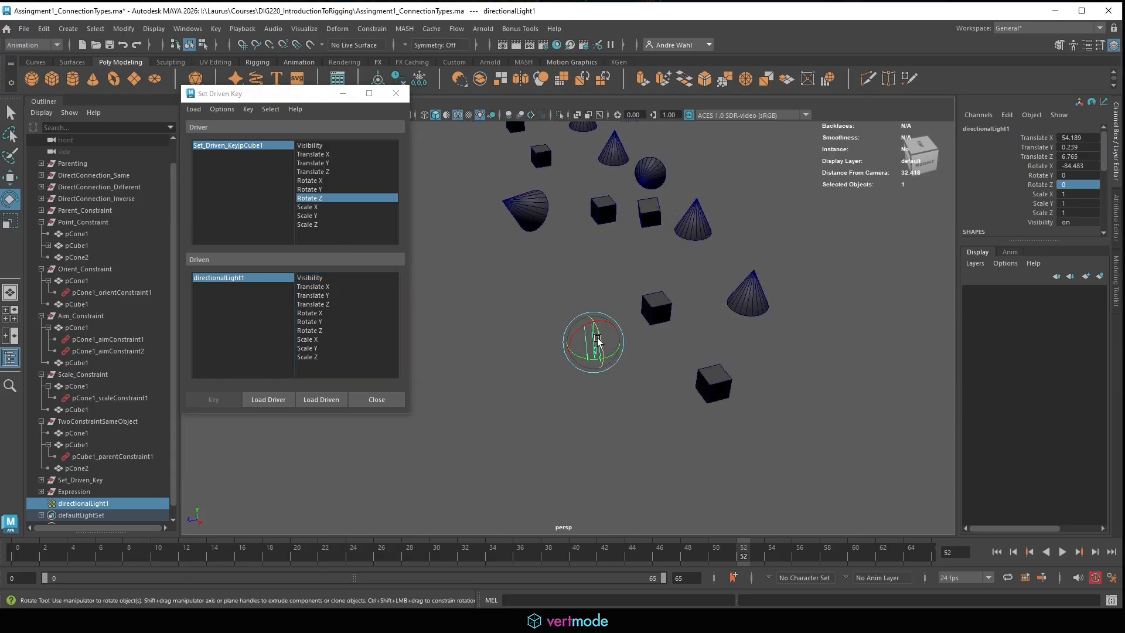
{"action": "left_click_drag", "start_coordinate": [591, 334], "coordinate": [584, 343]}
{"action": "key", "text": "ctrl+z"}
{"action": "key", "text": "ctrl+z"}
{"action": "key", "text": "ctrl+z"}
{"action": "key", "text": "ctrl+z"}
{"action": "key", "text": "ctrl+z"}
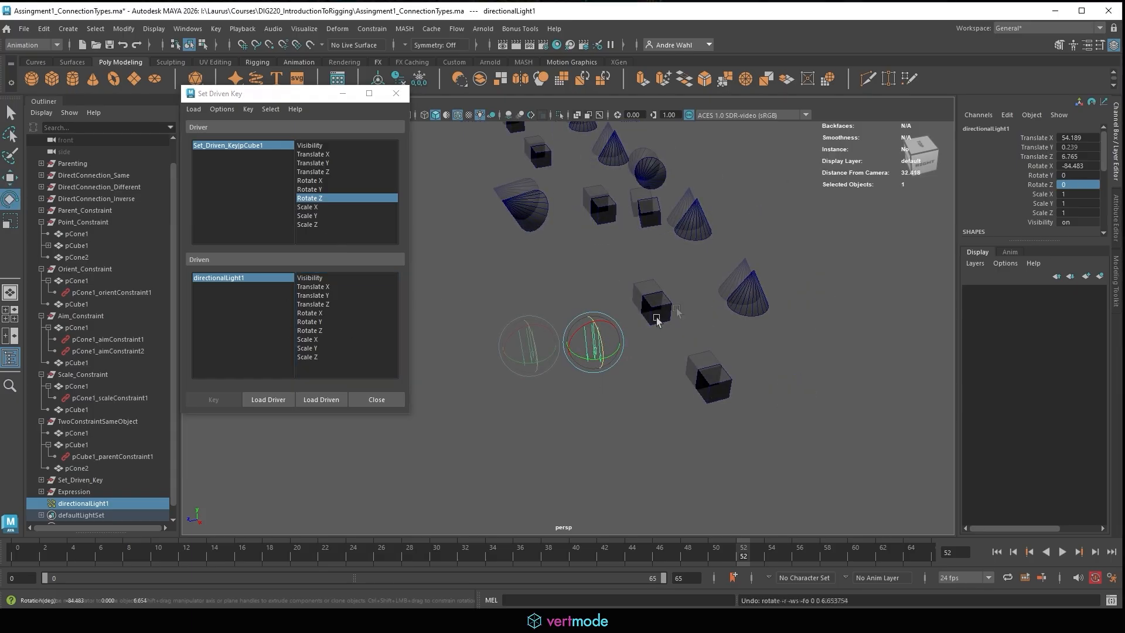
Step: Choose the light's Visibility as the driven attribute and set the driver cube's Rotate Z to 180
{"action": "left_click", "coordinate": [316, 278]}
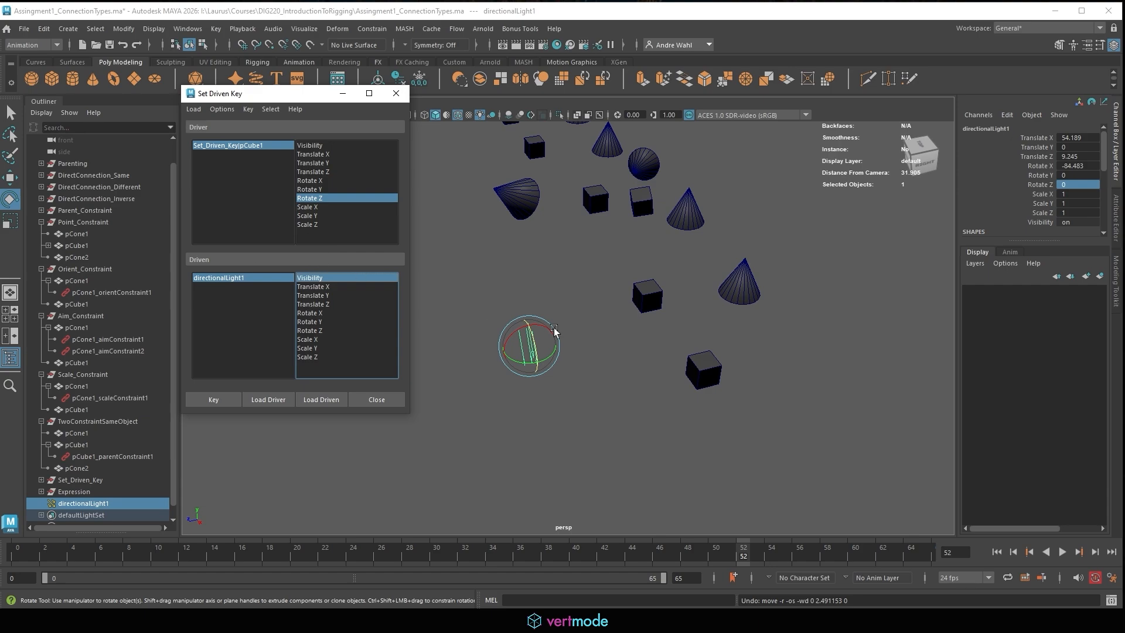
{"action": "left_click", "coordinate": [643, 309]}
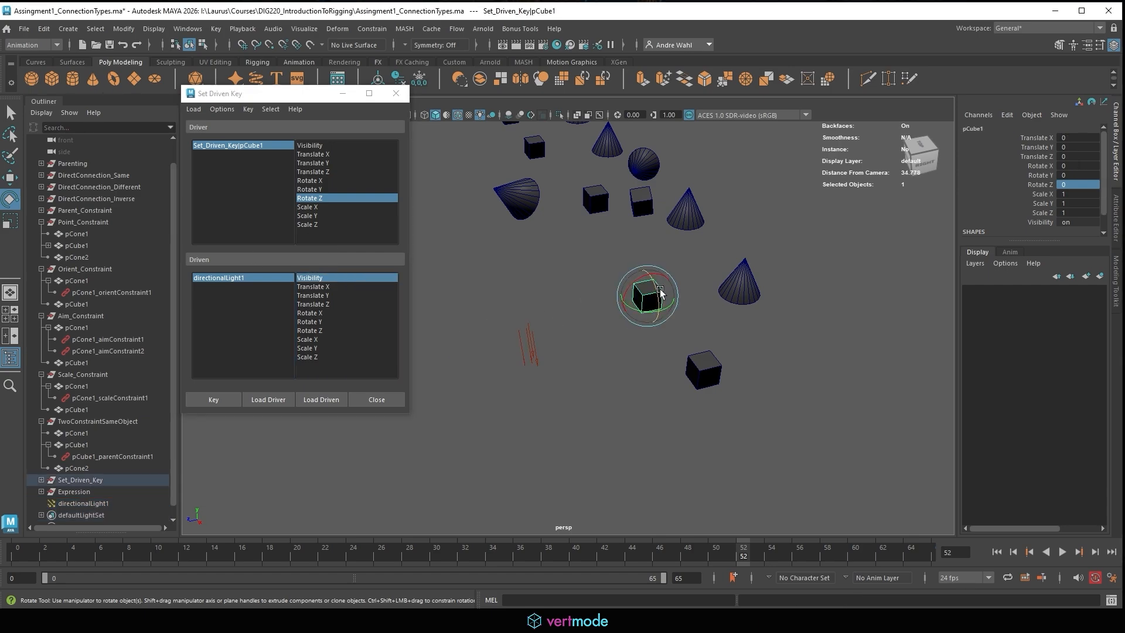
{"action": "left_click_drag", "start_coordinate": [645, 300], "coordinate": [566, 252]}
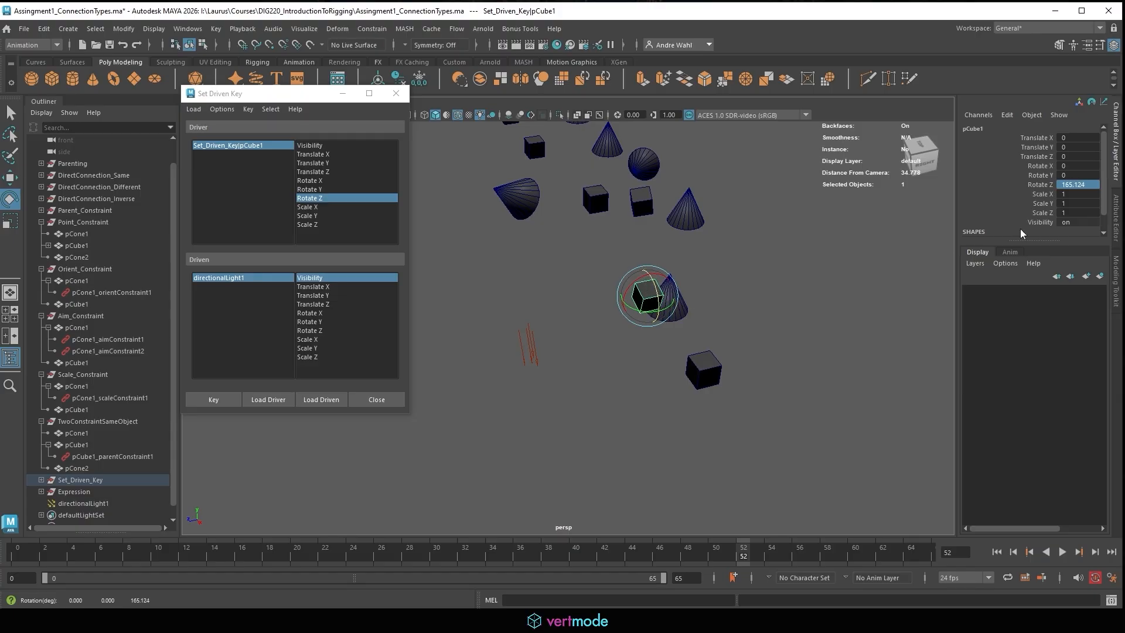
{"action": "left_click", "coordinate": [1088, 194]}
{"action": "left_click", "coordinate": [1084, 185]}
{"action": "type", "text": "180"}
{"action": "key", "text": "Return"}
Step: Turn directionalLight1's Visibility off and key it against the cube's Rotate Z
{"action": "left_click", "coordinate": [223, 279]}
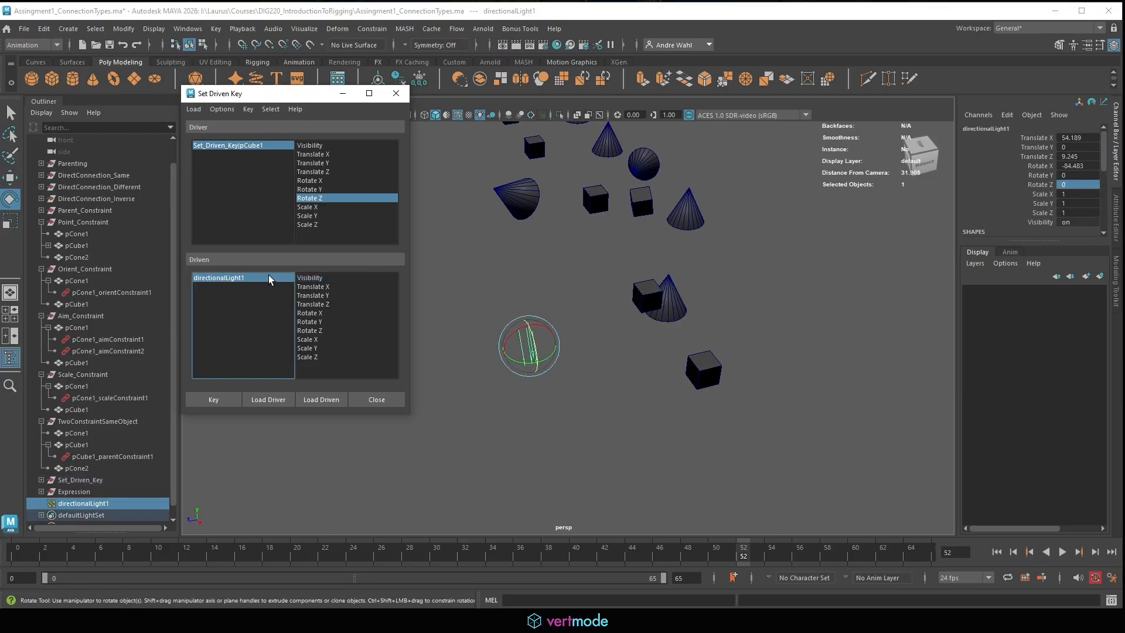
{"action": "left_click", "coordinate": [301, 279]}
{"action": "left_click", "coordinate": [1066, 224]}
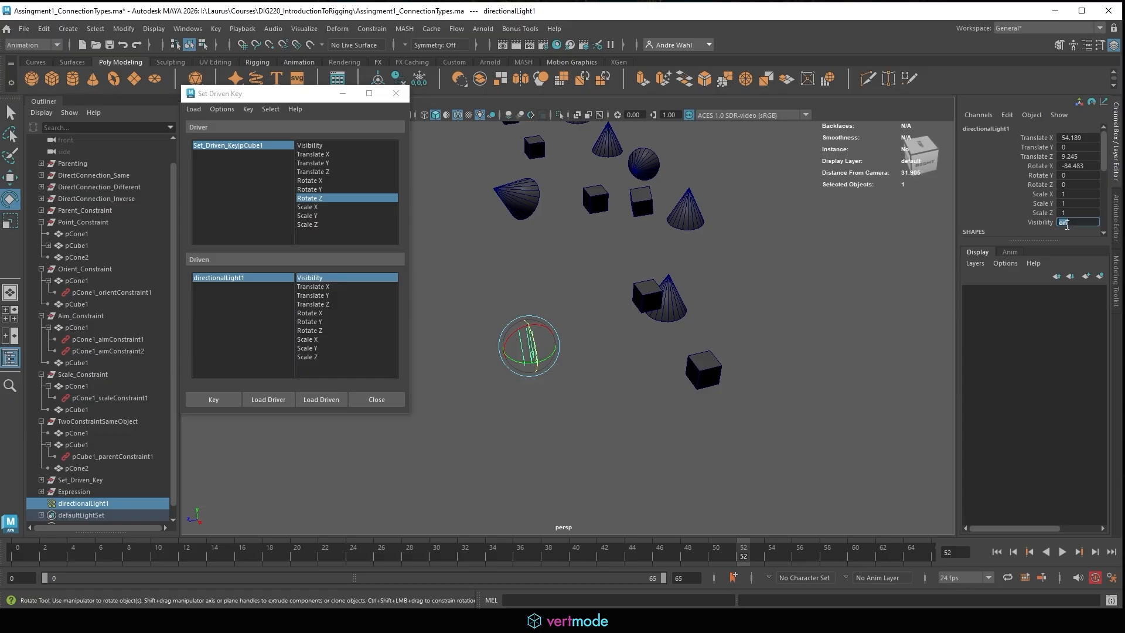
{"action": "type", "text": "0"}
{"action": "key", "text": "Return"}
{"action": "left_click", "coordinate": [214, 400]}
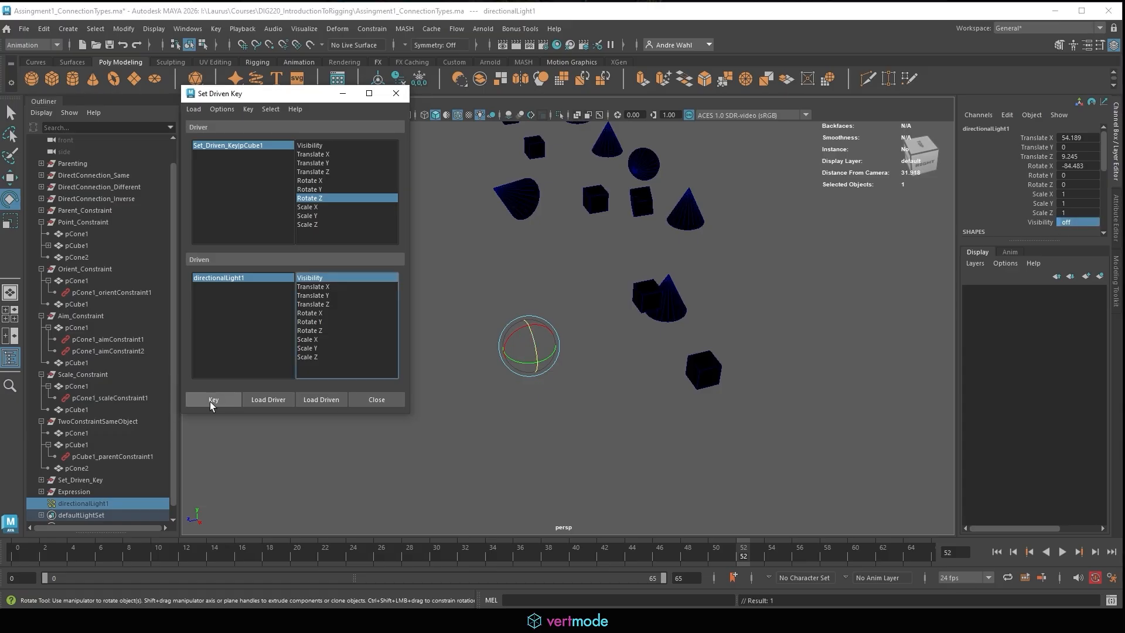
Step: Set the cube's Rotate Z to 0, turn the directional light's Visibility on, and key that pairing
{"action": "left_click", "coordinate": [640, 296]}
{"action": "left_click", "coordinate": [1088, 186]}
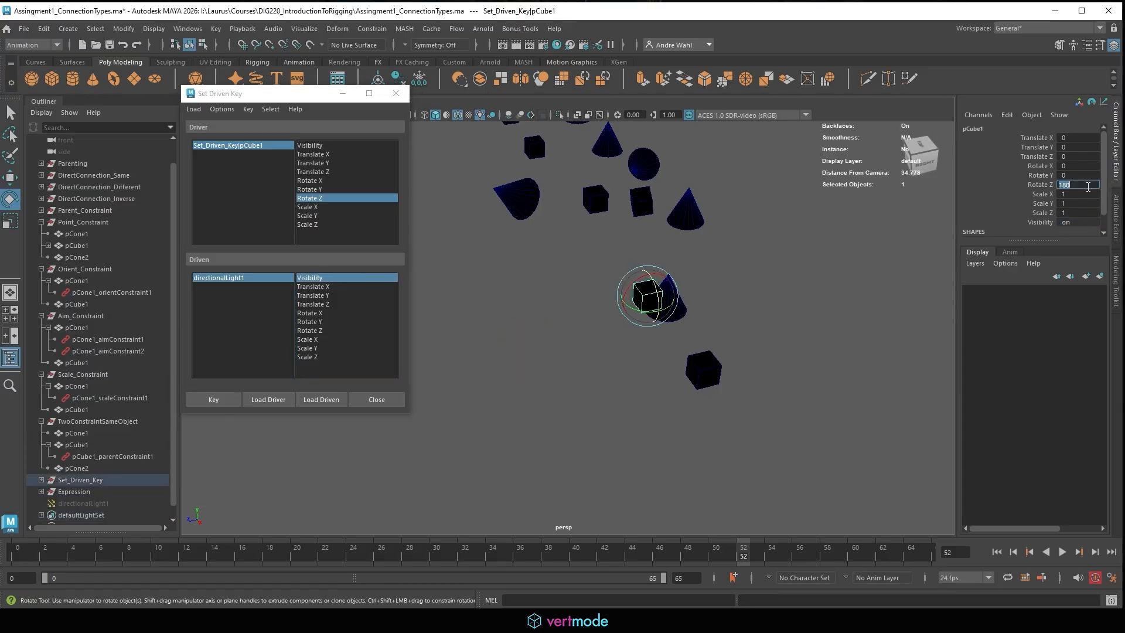
{"action": "type", "text": "0"}
{"action": "key", "text": "Return"}
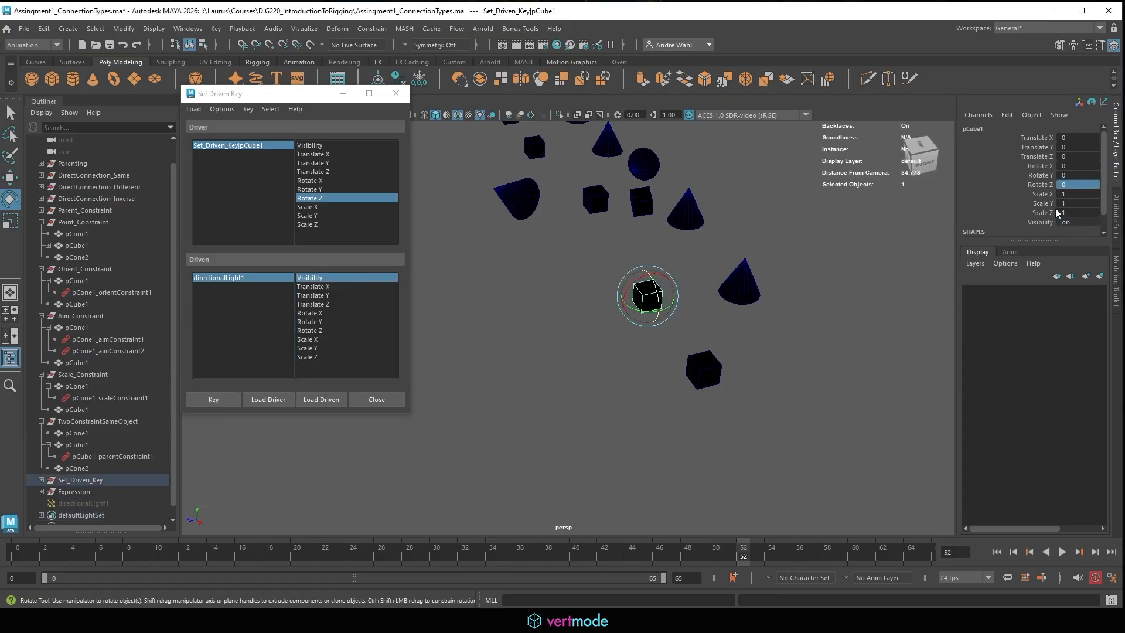
{"action": "left_click", "coordinate": [260, 279]}
{"action": "left_click", "coordinate": [1094, 215]}
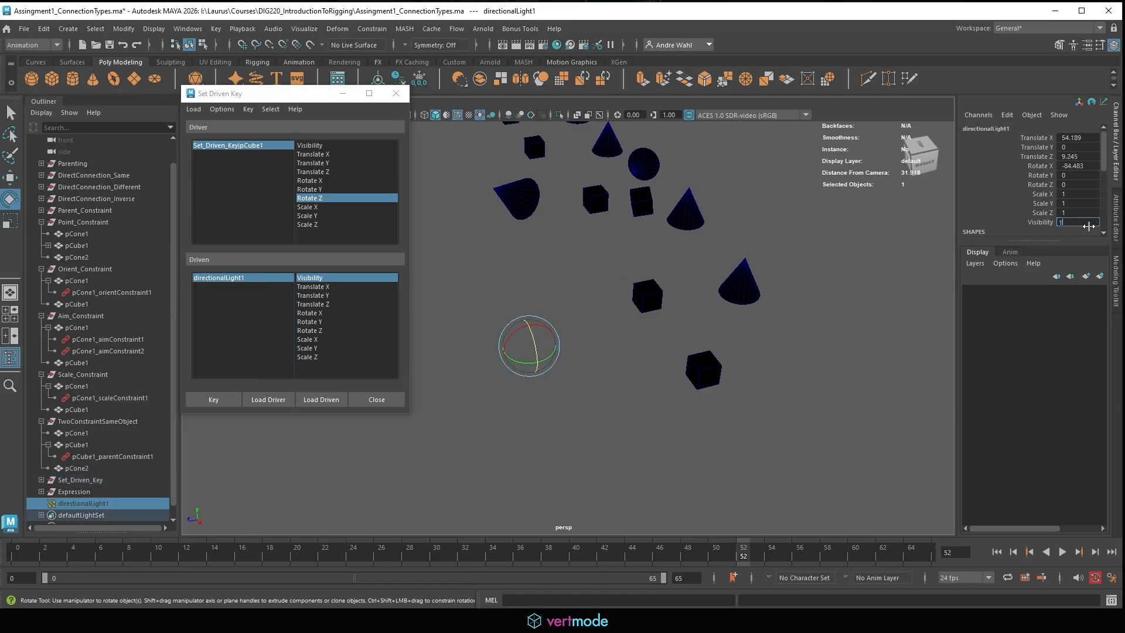
{"action": "key", "text": "Return"}
{"action": "left_click", "coordinate": [214, 399]}
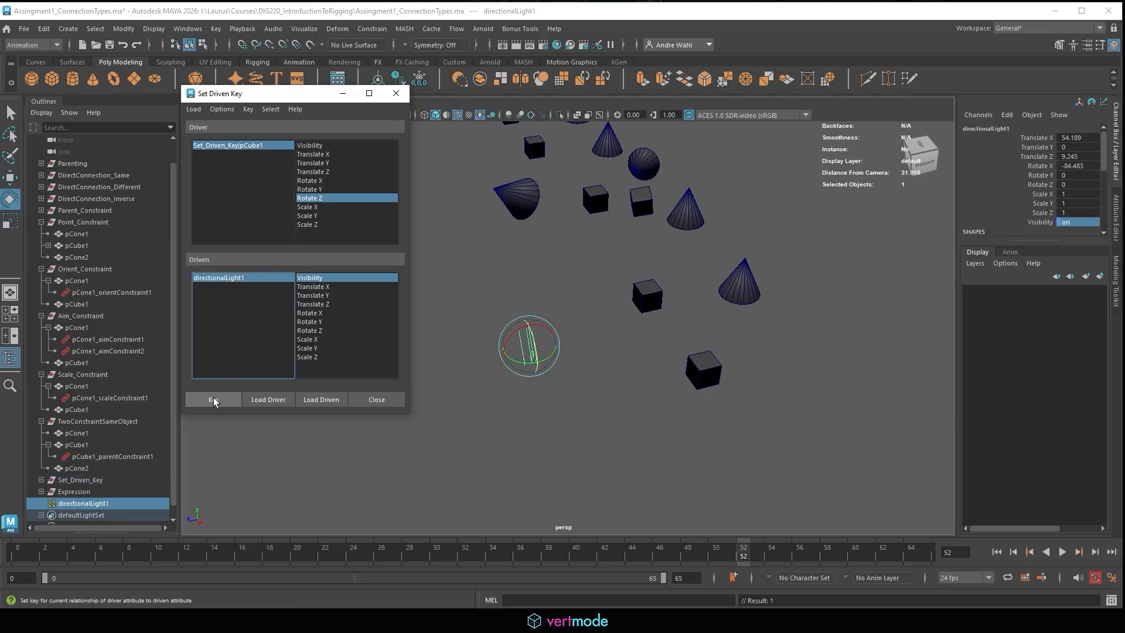
Step: Rotate the driver cube about Z to test the directional light's driven visibility
{"action": "left_click", "coordinate": [650, 304]}
{"action": "mouse_move", "coordinate": [657, 302]}
{"action": "left_mouse_down"}
{"action": "mouse_move", "coordinate": [636, 264]}
{"action": "mouse_move", "coordinate": [655, 319]}
{"action": "mouse_move", "coordinate": [624, 274]}
{"action": "mouse_move", "coordinate": [630, 294]}
{"action": "mouse_move", "coordinate": [647, 276]}
{"action": "mouse_move", "coordinate": [646, 294]}
{"action": "mouse_move", "coordinate": [655, 290]}
{"action": "left_mouse_up"}
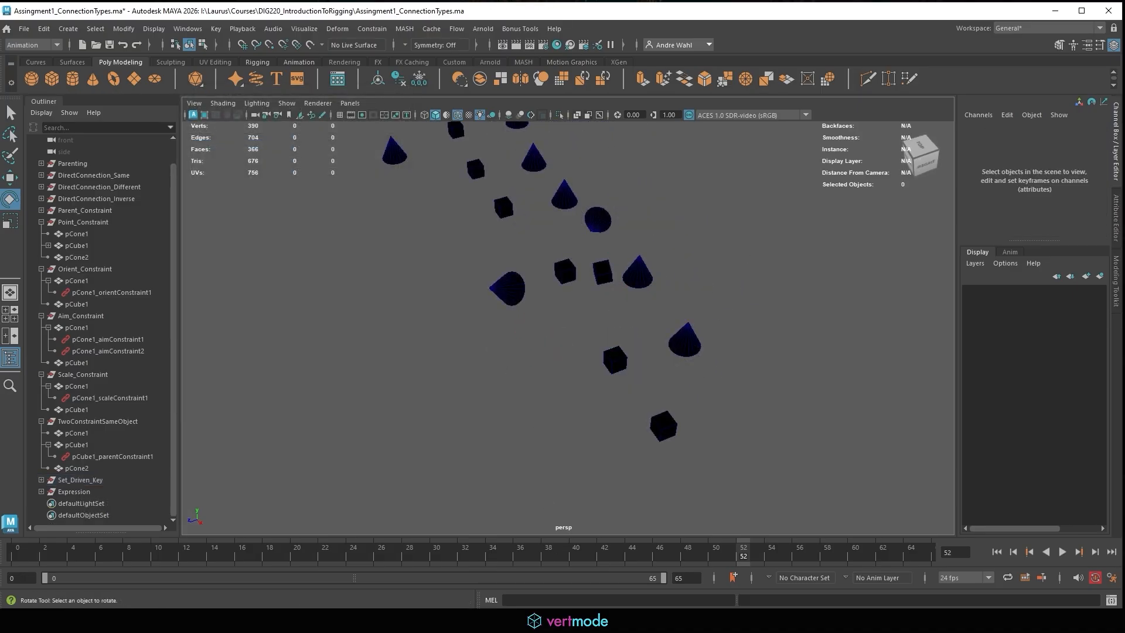
Step: Switch to the stoneangel_control_Rig_InstructorDemo scene and set the left upper spire control's Follows With to 0
{"action": "mouse_move", "coordinate": [528, 627]}
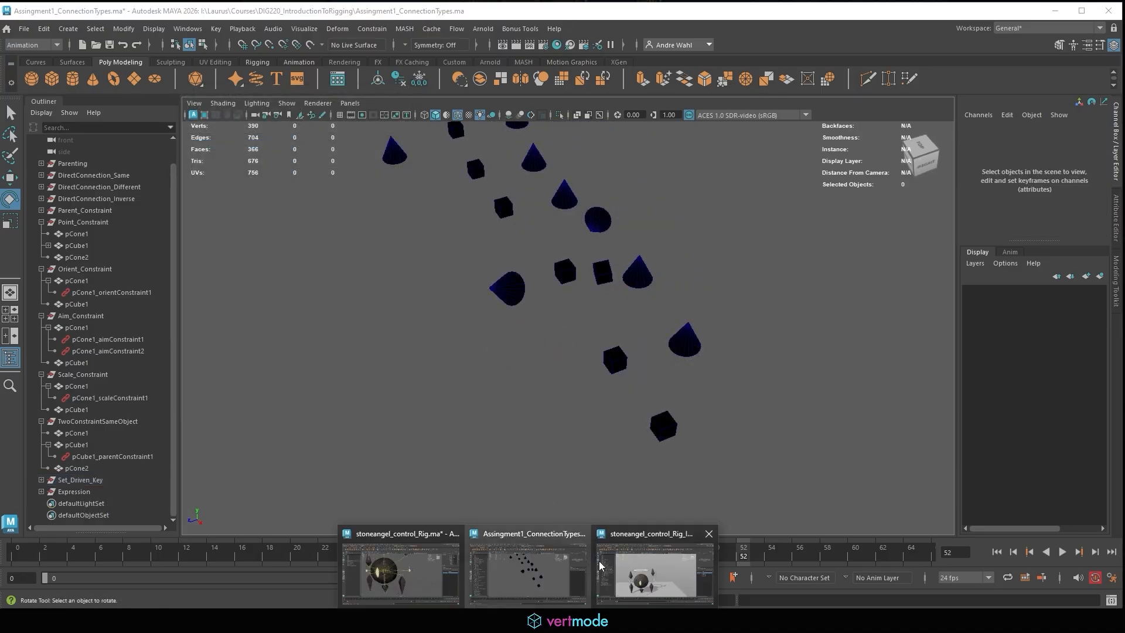
{"action": "left_click", "coordinate": [687, 572]}
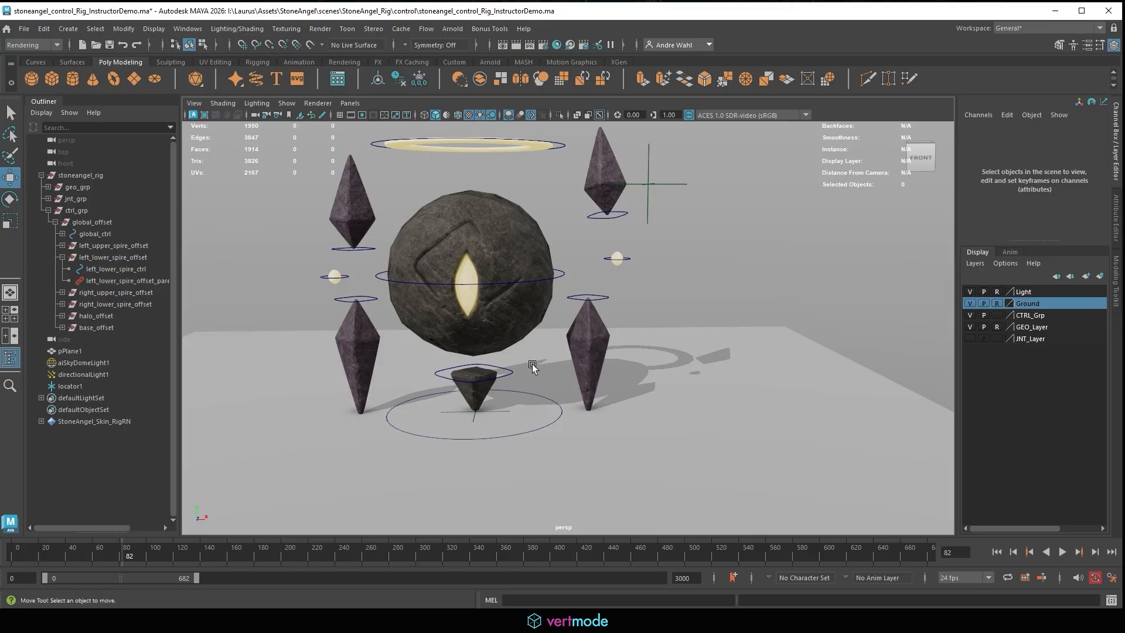
{"action": "left_click", "coordinate": [607, 219]}
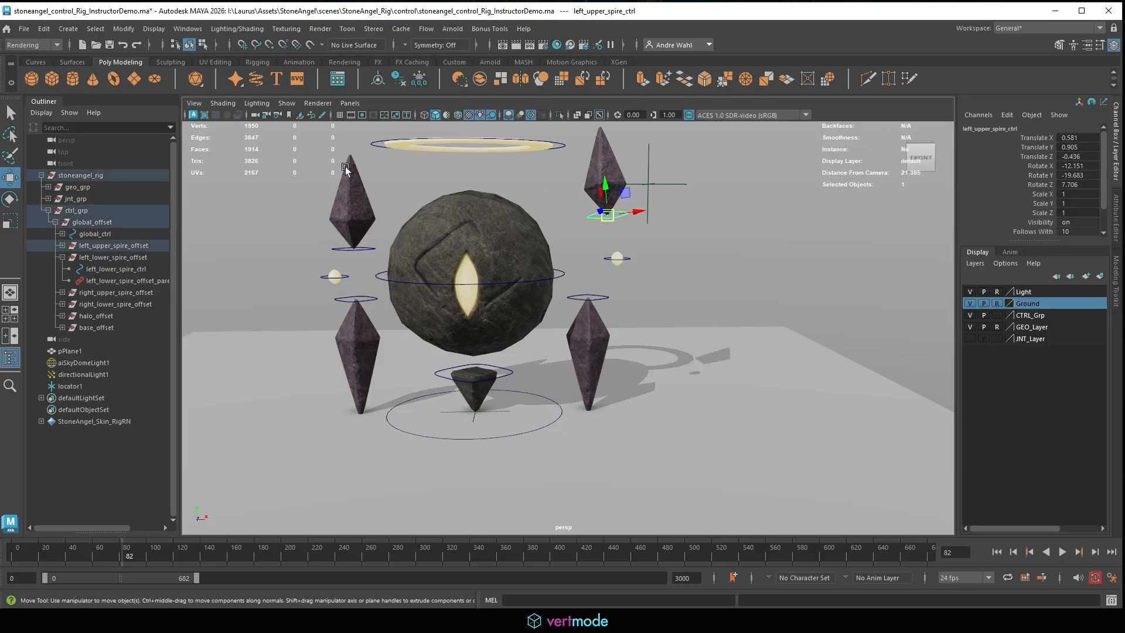
{"action": "scroll", "coordinate": [997, 208], "scroll_direction": "down", "scroll_amount": 1}
{"action": "left_click", "coordinate": [1026, 204]}
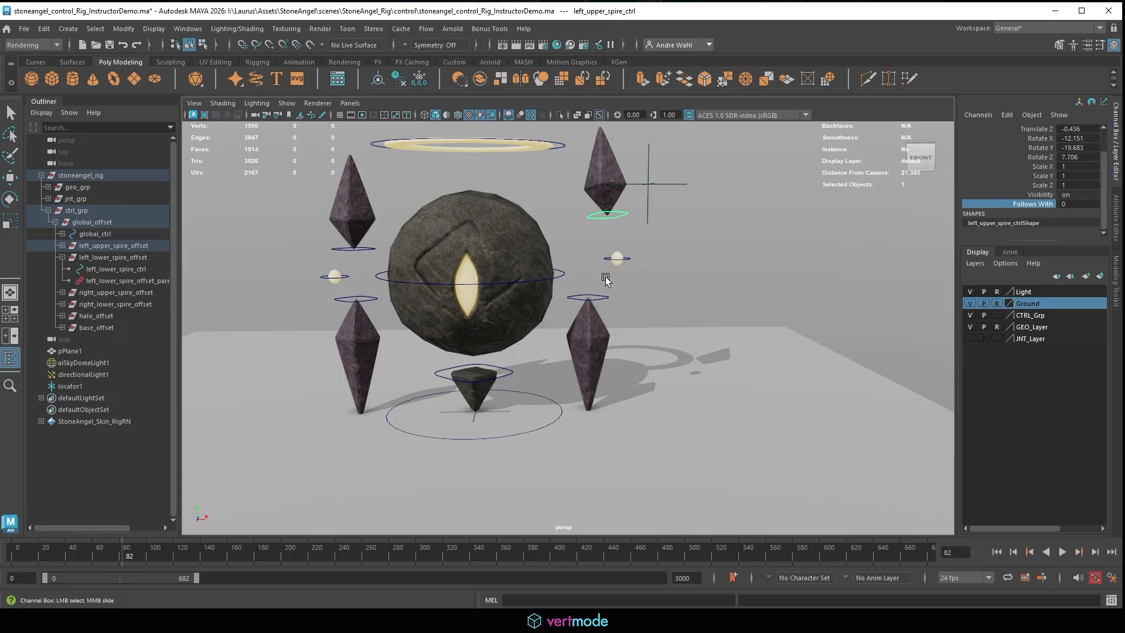
Step: Move the torso control upward and sideways to test how the spires follow it
{"action": "left_click", "coordinate": [559, 278]}
{"action": "key", "text": "w"}
{"action": "left_click_drag", "start_coordinate": [470, 276], "coordinate": [394, 204]}
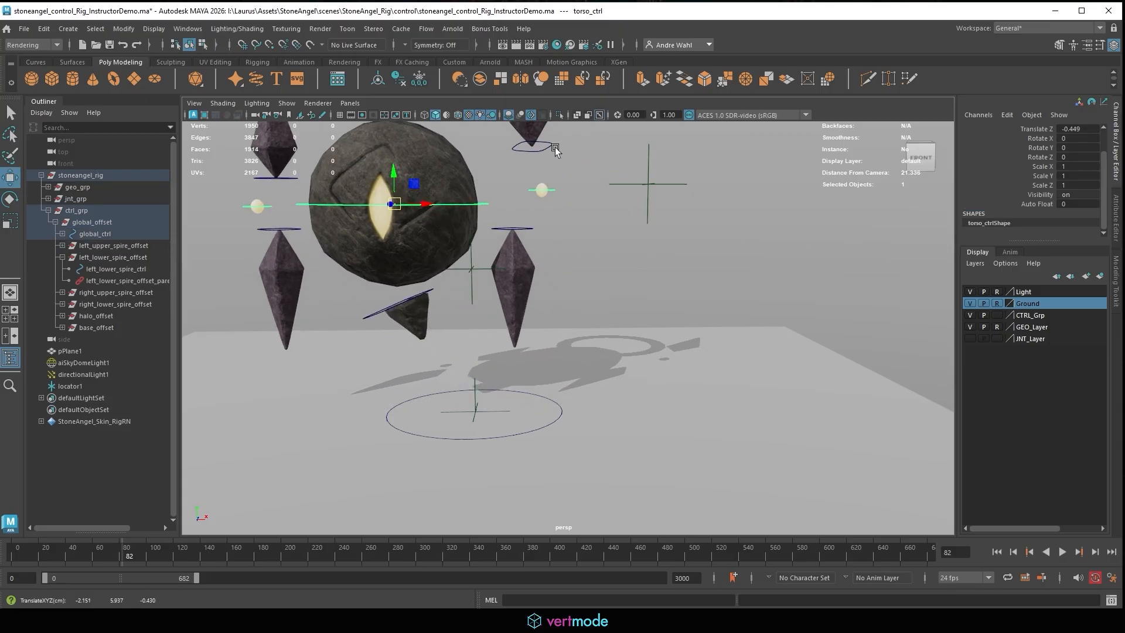
Step: Scrub the left upper spire control's Follows With value to compare its follow behaviour, ending at 0
{"action": "left_click", "coordinate": [554, 146]}
{"action": "left_click", "coordinate": [1026, 204]}
{"action": "middle_click_drag", "start_coordinate": [903, 188], "coordinate": [333, 248]}
{"action": "middle_click_drag", "start_coordinate": [683, 258], "coordinate": [723, 311], "text": "alt"}
{"action": "right_click_drag", "start_coordinate": [723, 310], "coordinate": [589, 272], "text": "alt"}
{"action": "middle_click_drag", "start_coordinate": [589, 271], "coordinate": [665, 275], "text": "alt"}
{"action": "middle_click_drag", "start_coordinate": [450, 282], "coordinate": [504, 305]}
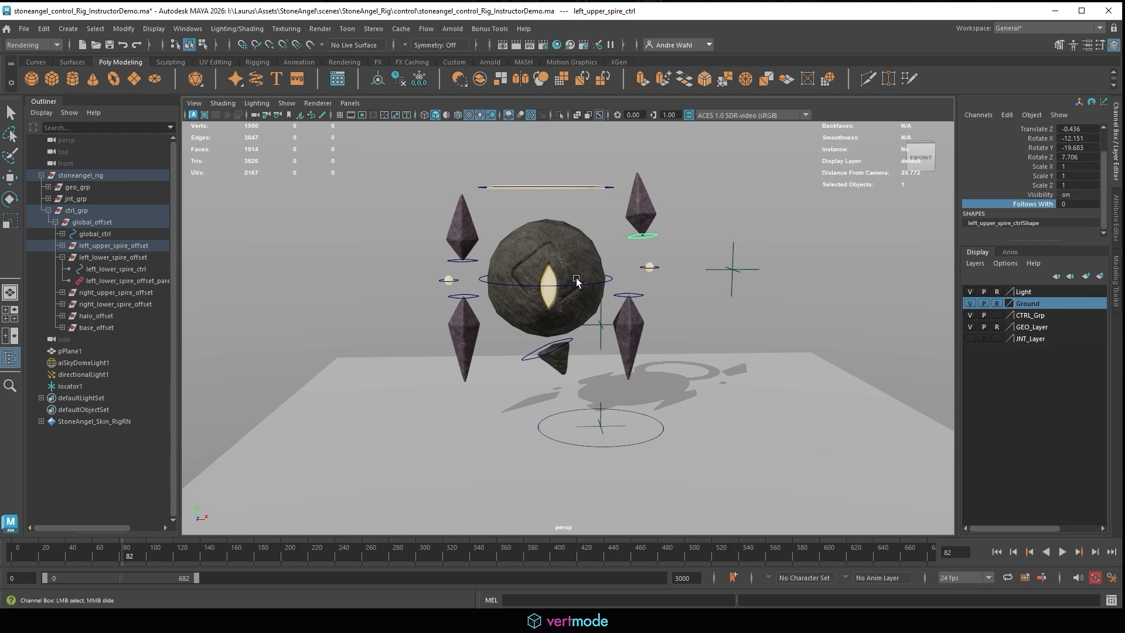
Step: Reset the torso control's Translate X, Y and Z to 0 and clear the selection
{"action": "left_click", "coordinate": [599, 284]}
{"action": "key", "text": "w"}
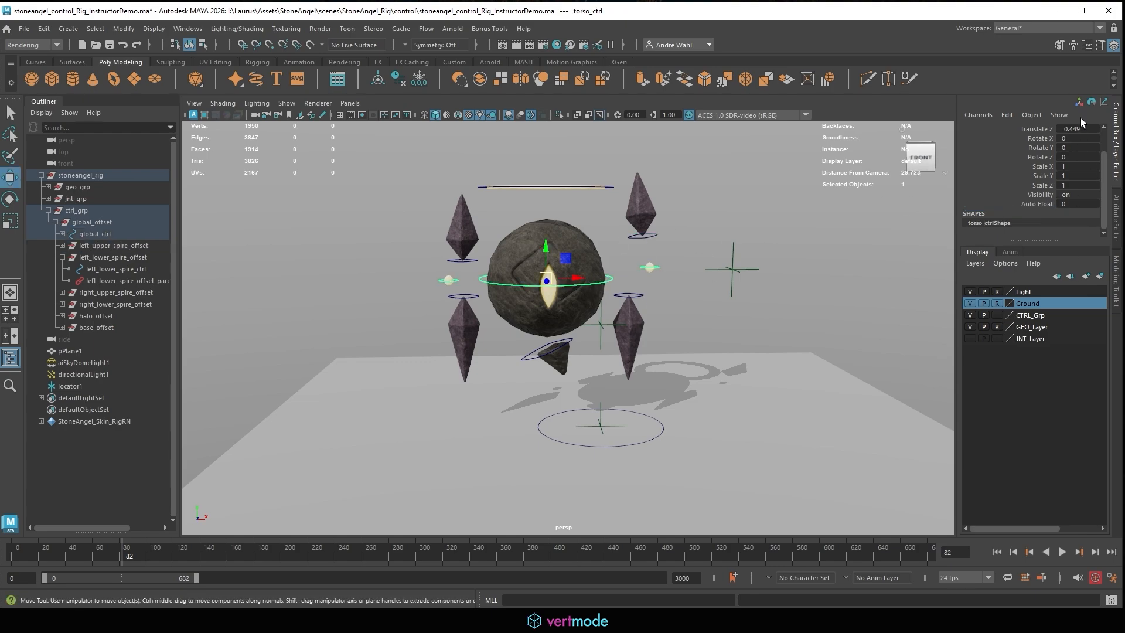
{"action": "scroll", "coordinate": [1081, 129], "scroll_direction": "up", "scroll_amount": 2}
{"action": "left_click_drag", "start_coordinate": [1082, 135], "coordinate": [1085, 153]}
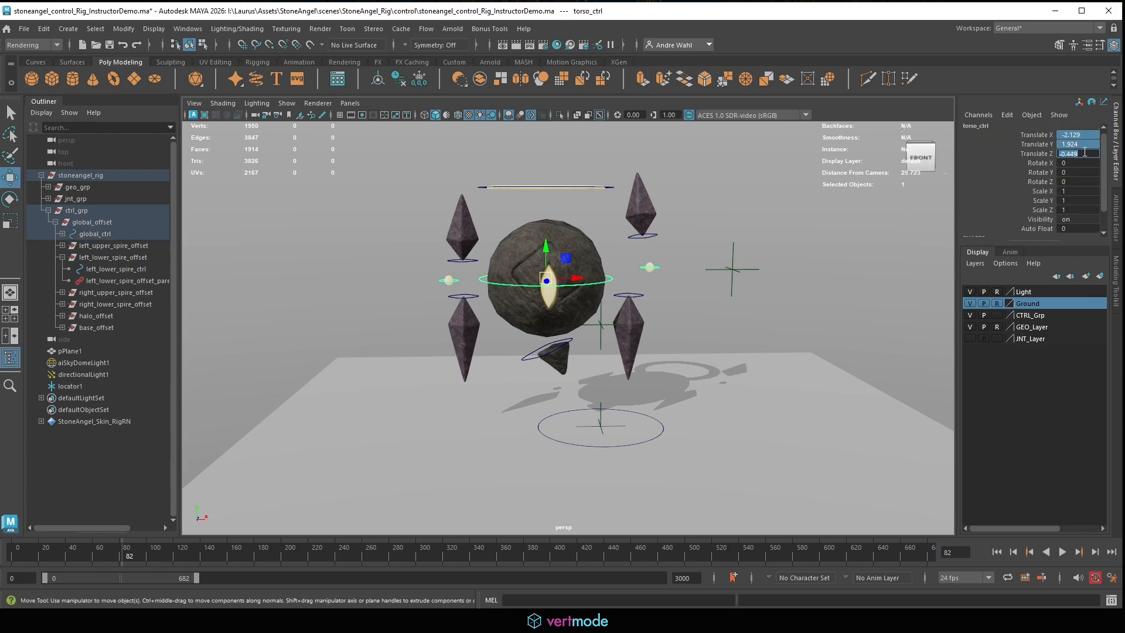
{"action": "key", "text": "Return"}
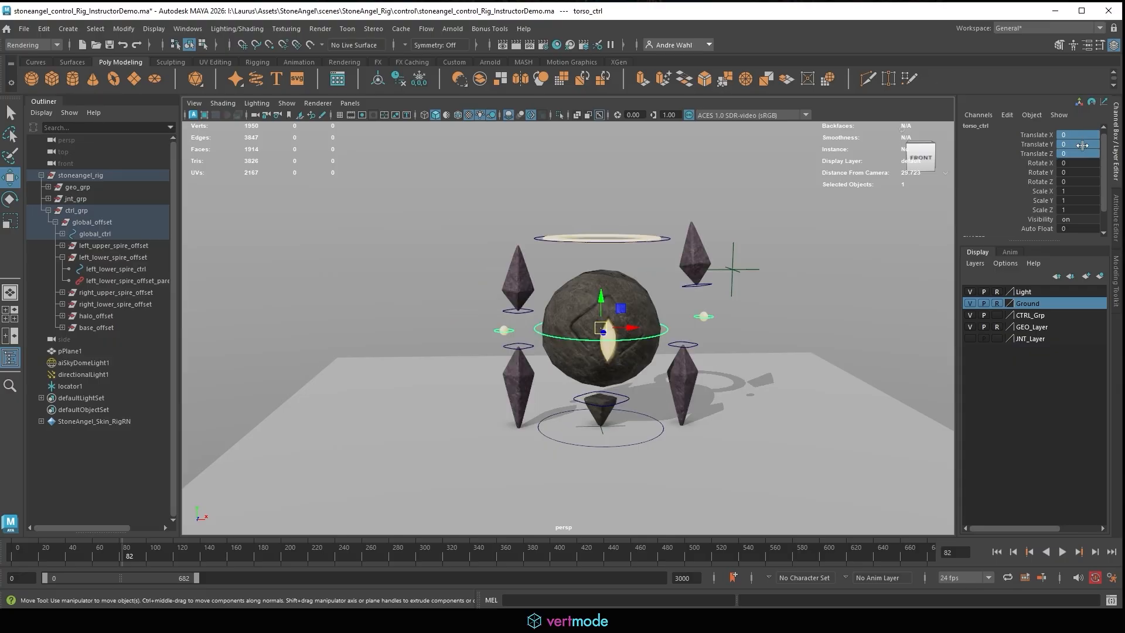
{"action": "left_click", "coordinate": [817, 269]}
Step: Play the timeline briefly with the torso control's Auto Float at 0, then stop and return to frame 0
{"action": "middle_click_drag", "start_coordinate": [756, 340], "coordinate": [741, 310], "text": "alt"}
{"action": "left_click_drag", "start_coordinate": [741, 310], "coordinate": [722, 312], "text": "alt"}
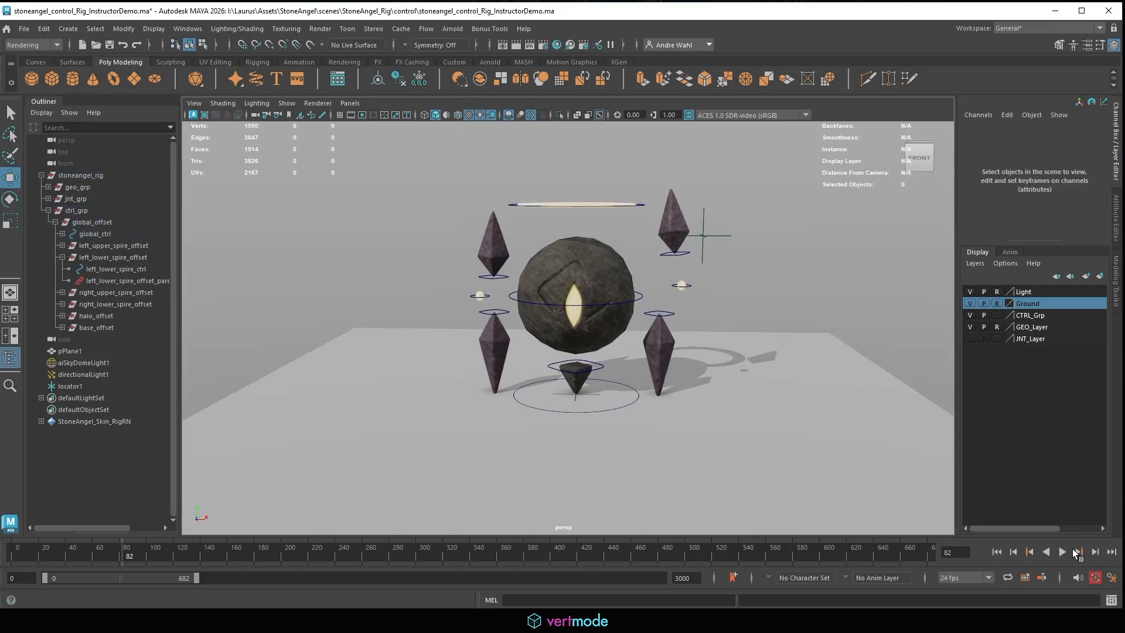
{"action": "left_click", "coordinate": [1061, 556]}
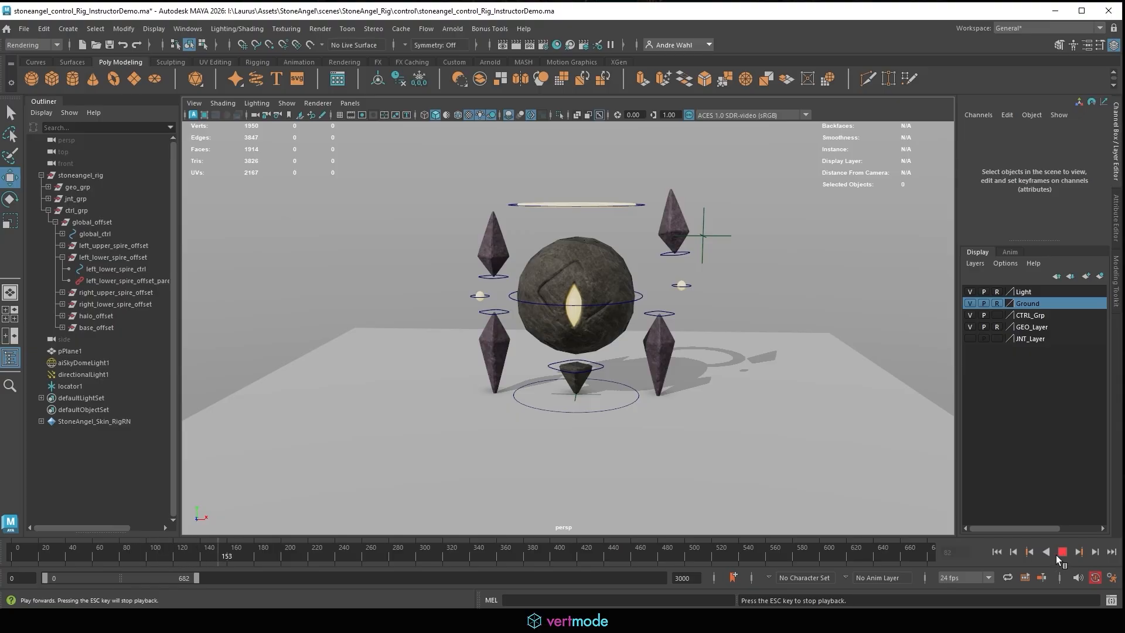
{"action": "left_click", "coordinate": [1061, 553]}
{"action": "left_click", "coordinate": [997, 552]}
Step: Set the torso control's Auto Float to 10 and play the timeline to check the rig's floating motion
{"action": "left_click", "coordinate": [556, 305]}
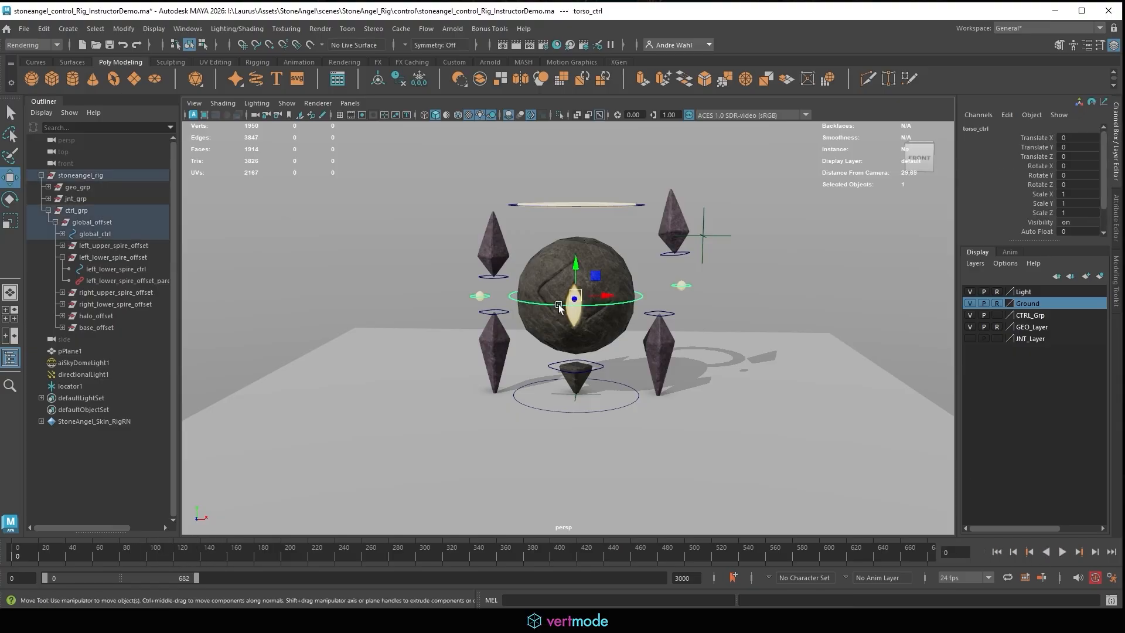
{"action": "left_click", "coordinate": [1037, 232]}
{"action": "scroll", "coordinate": [1055, 176], "scroll_direction": "down", "scroll_amount": 1}
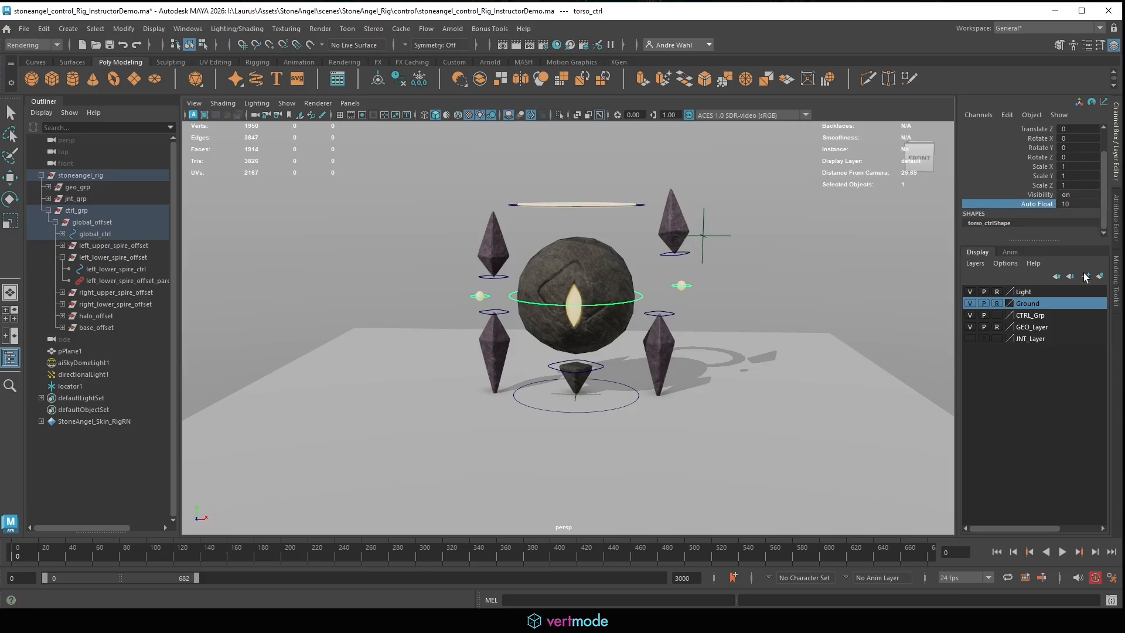
{"action": "left_click", "coordinate": [1066, 551]}
{"action": "left_click", "coordinate": [882, 297]}
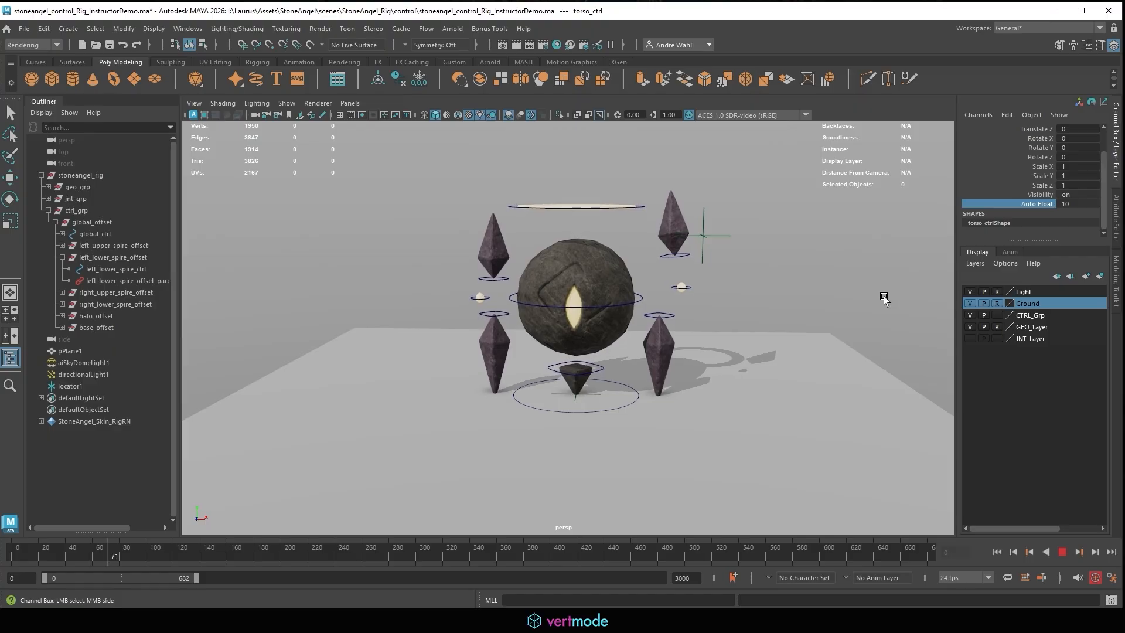
{"action": "left_click_drag", "start_coordinate": [778, 299], "coordinate": [766, 297], "text": "alt"}
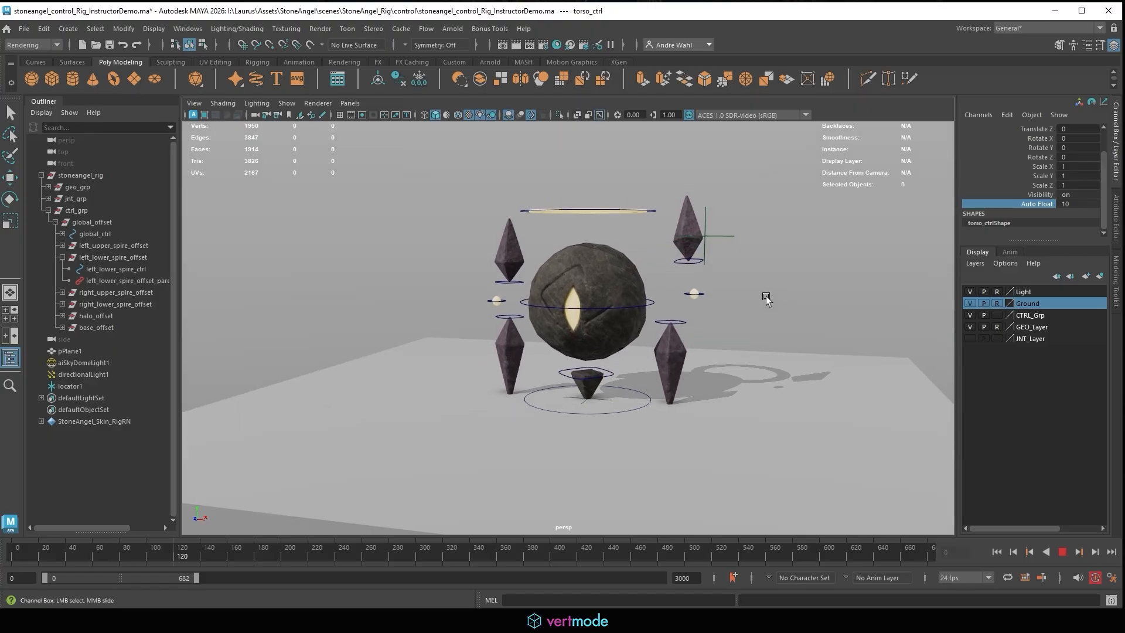